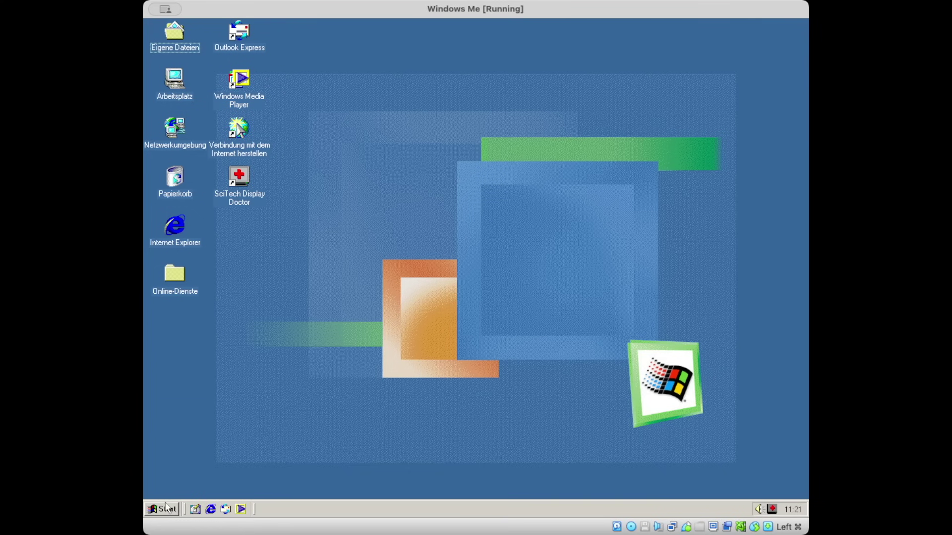
Step: Review the Windows Me shut-down choices from the Start menu's Beenden dialog
click(165, 509)
click(203, 490)
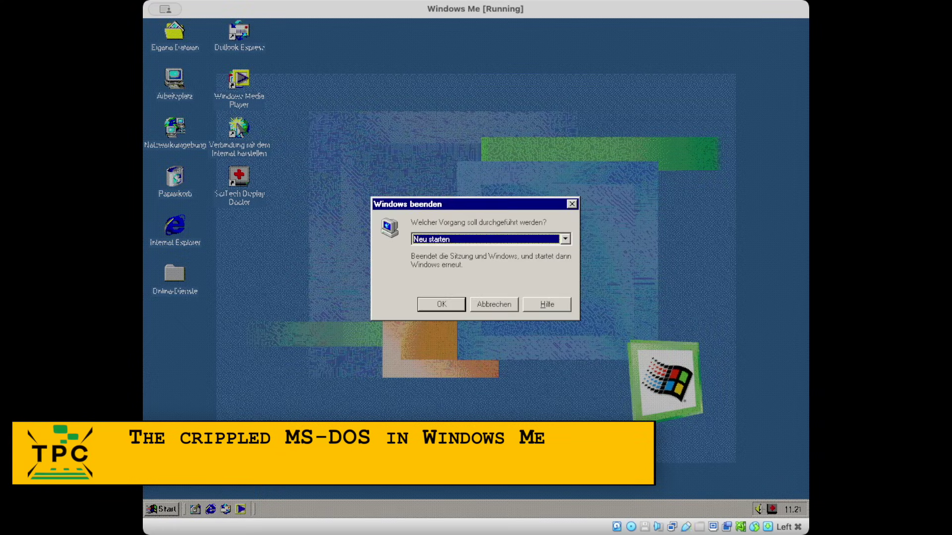
click(477, 240)
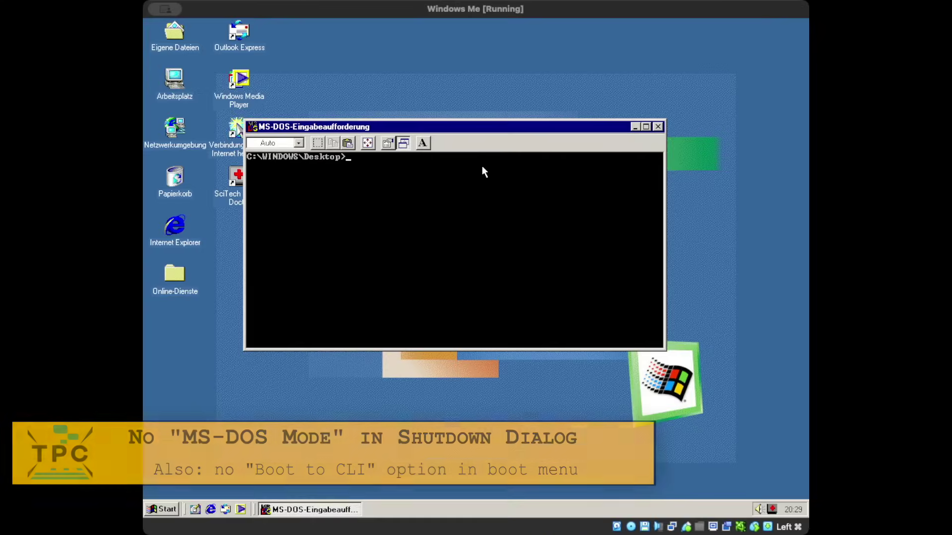
text(dir a:)
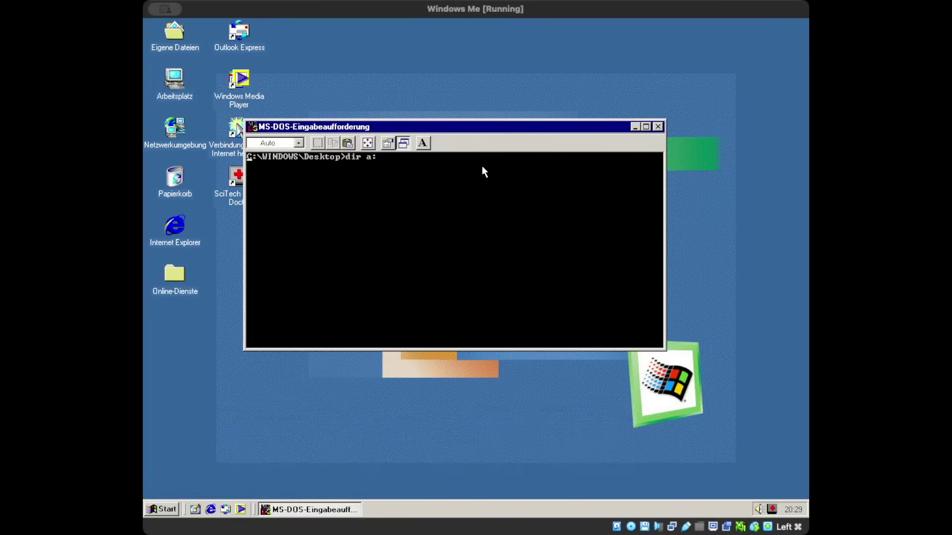
Step: At the MS-DOS prompt run dir a:, format a: /s and sys a:, which Windows Me refuses
key(Return)
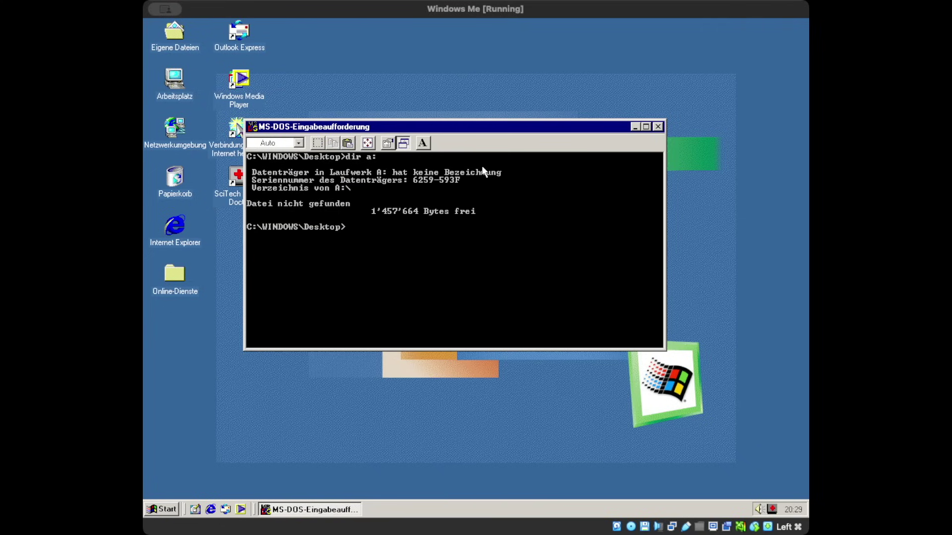
text(format a: /s)
key(Return)
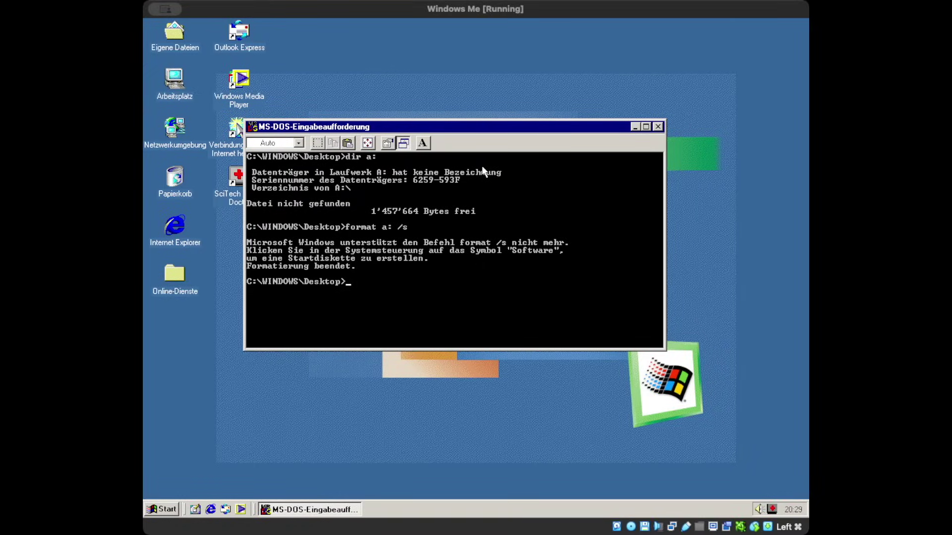
text(sys a:)
key(Return)
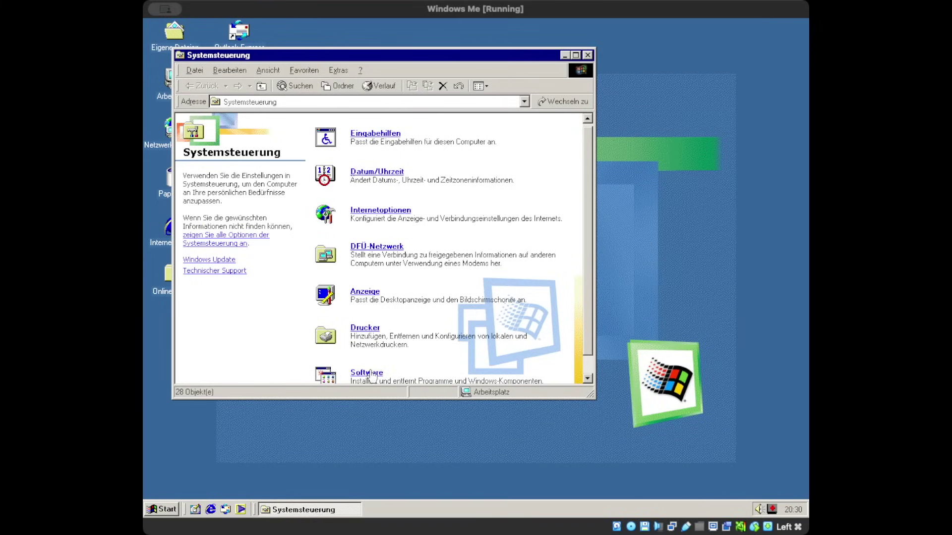
Step: Create a Windows Me startup floppy from the Software properties Startdiskette page
double_click(366, 372)
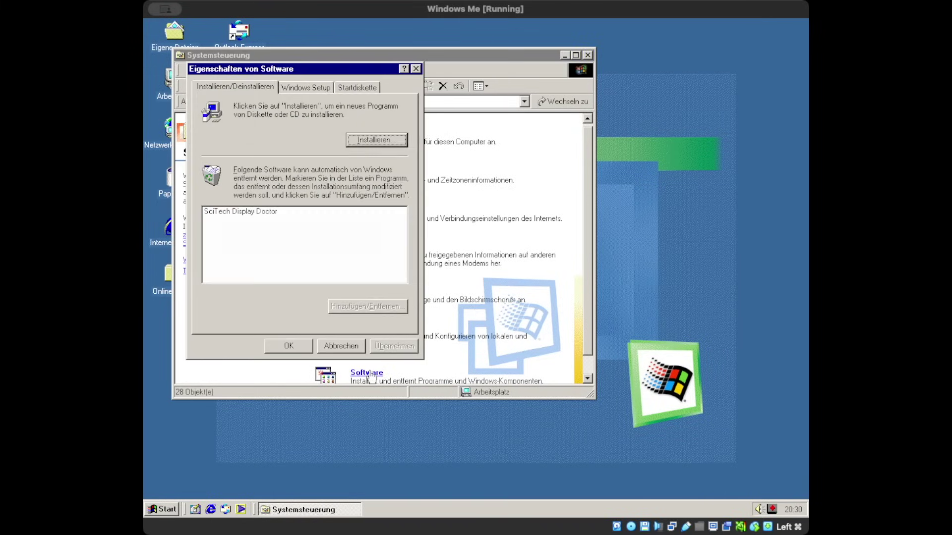
click(305, 87)
click(357, 87)
click(372, 165)
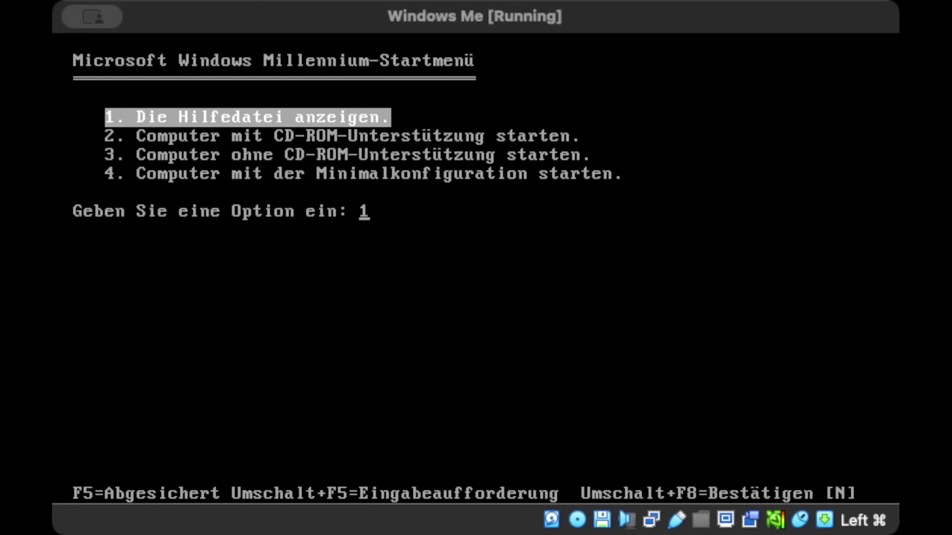
Step: Boot the floppy to a DOS prompt and attempt format c: /s and sys c: on the MSDOS8 machine
key(shift+F5)
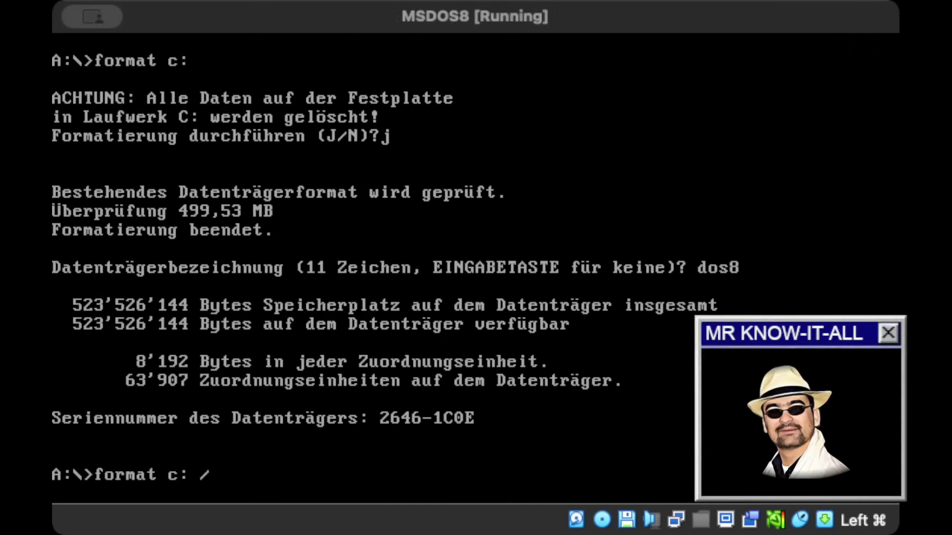
text(s)
key(Return)
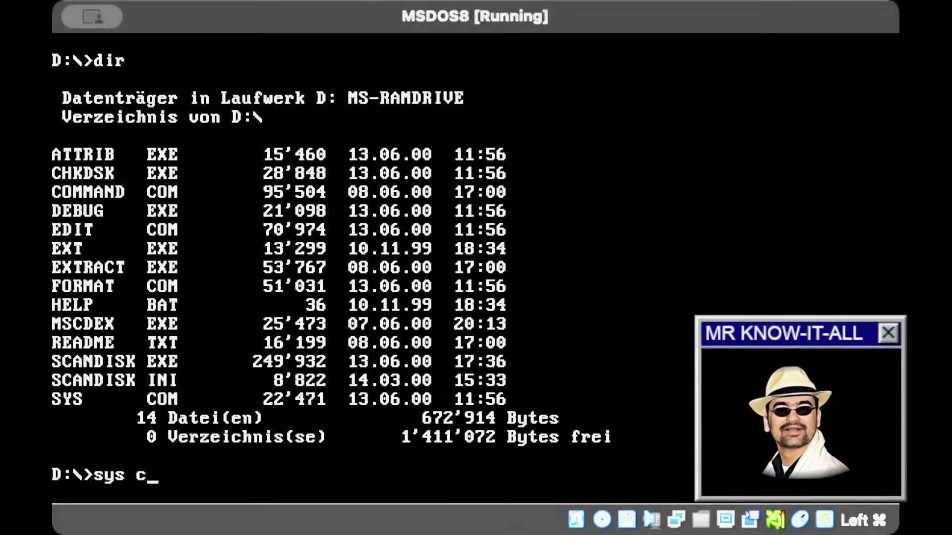
text(:)
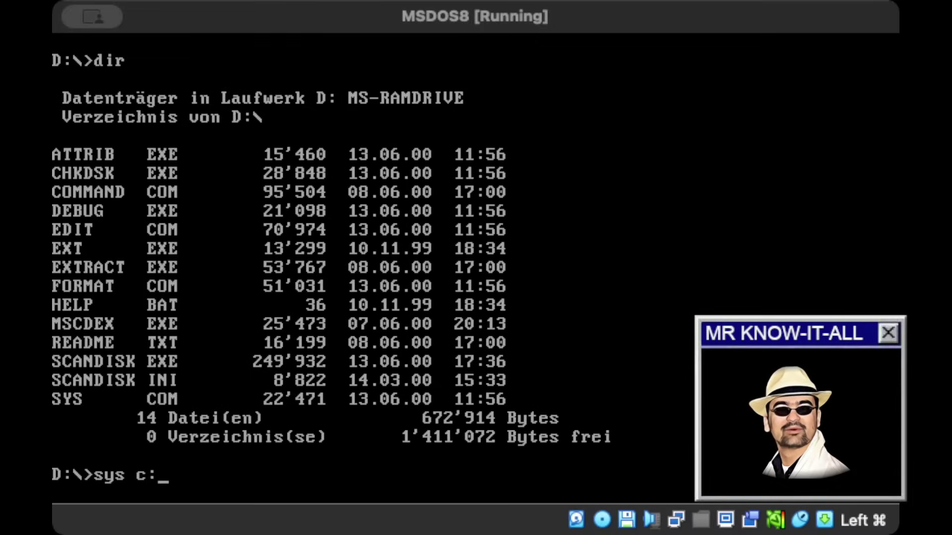
key(Return)
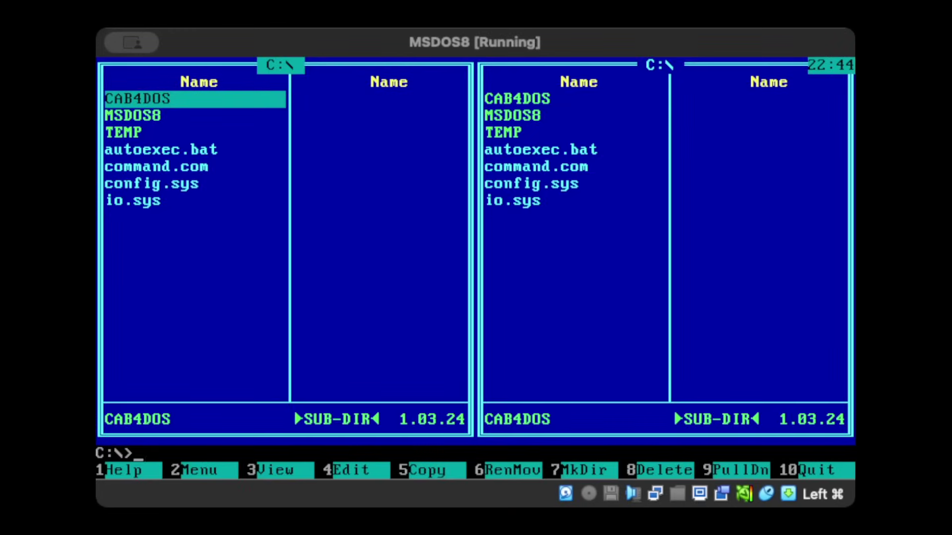
Step: Hide the file panels with Ctrl+O and enter the MSDOS8 folder to copy SYS.COM onto C:
key(ctrl+o)
key(Down)
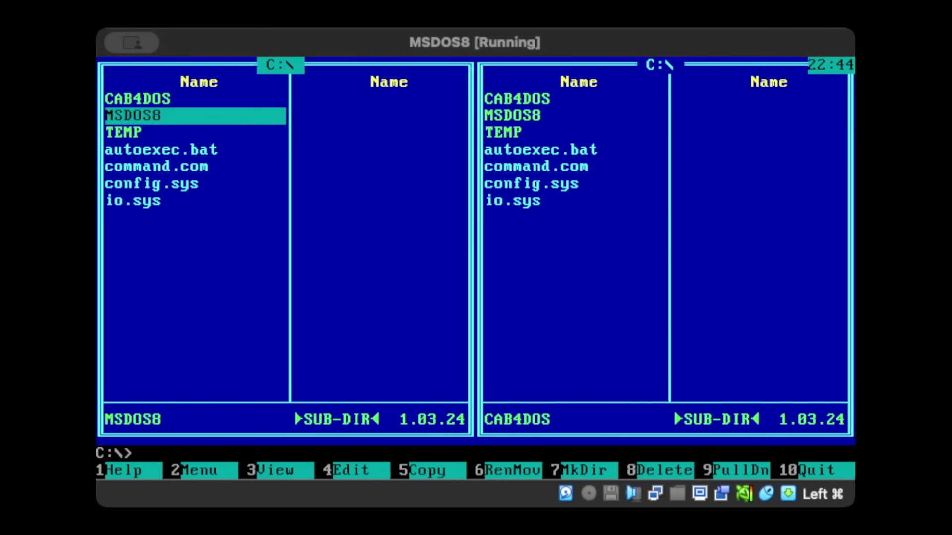
key(Return)
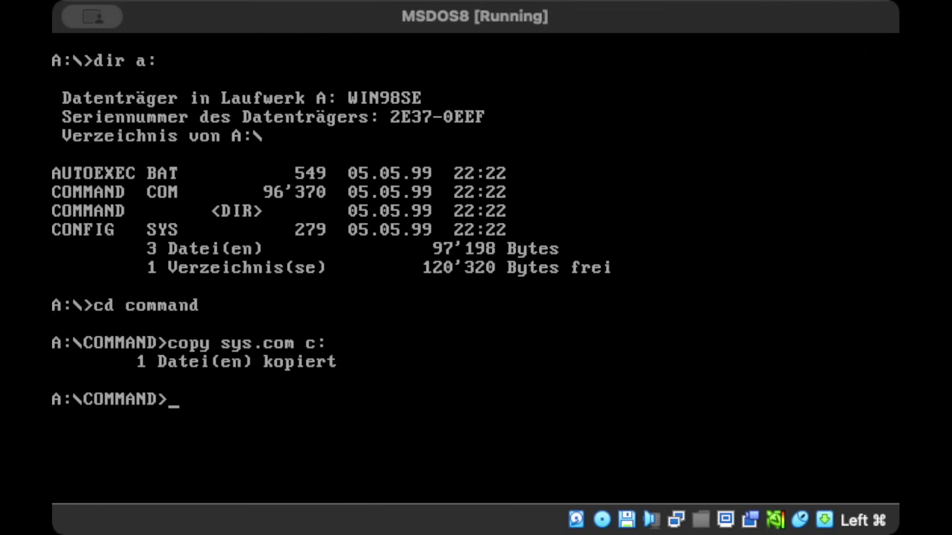
text(sy)
text(s)
Step: Run SYS, back it up as sys.bak, and locate bytes 3D 0A of its version check in the hex editor
key(Return)
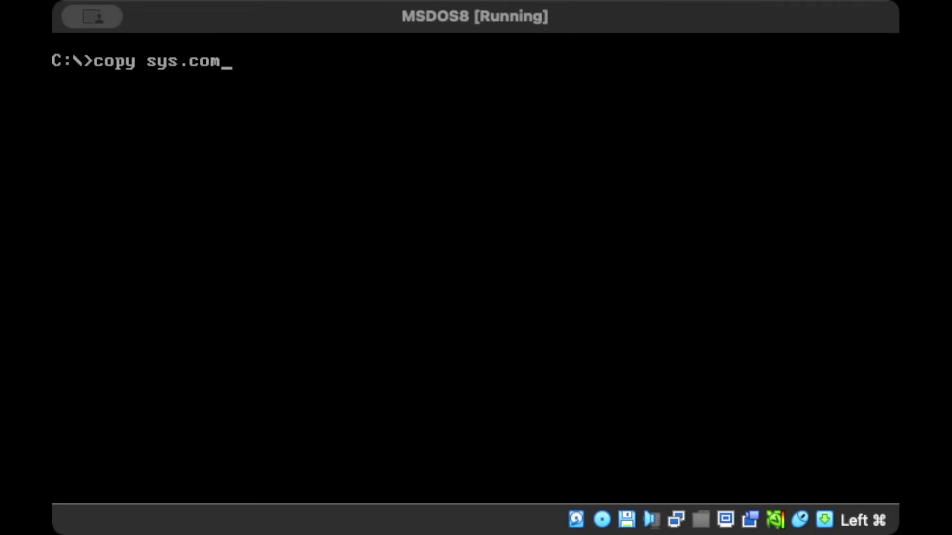
text(sys.)
text(bak)
key(Return)
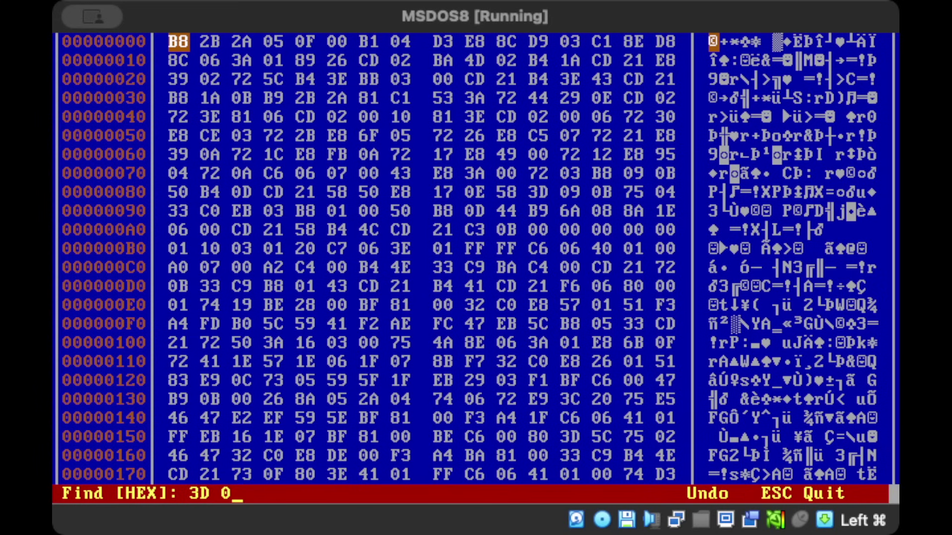
text(A)
key(Return)
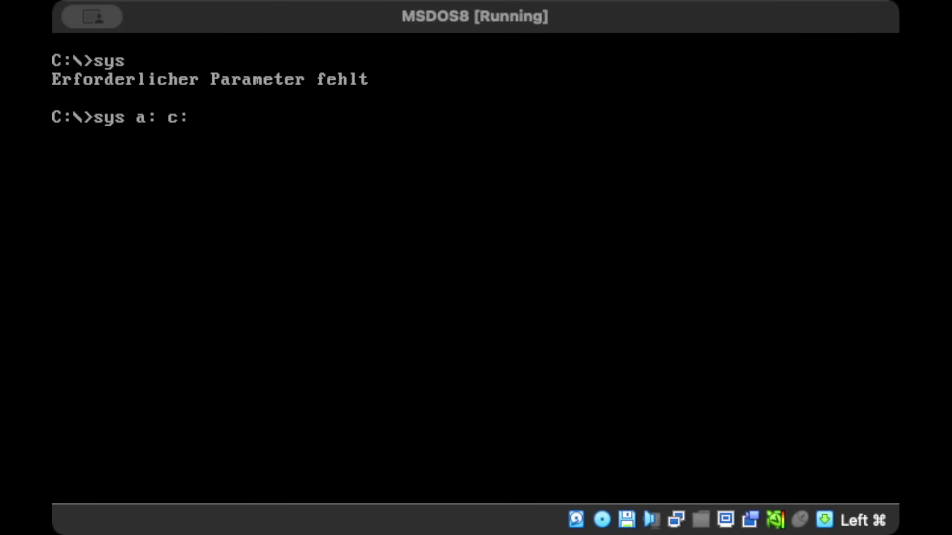
Step: Run sys a: c: and retry booting drive C: through the invalid-system message
key(Return)
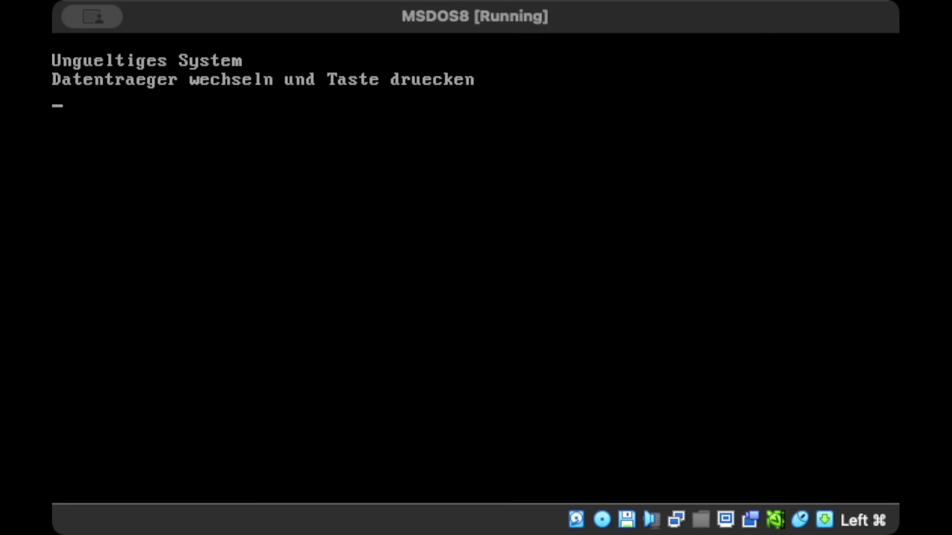
key(Return)
key(Return)
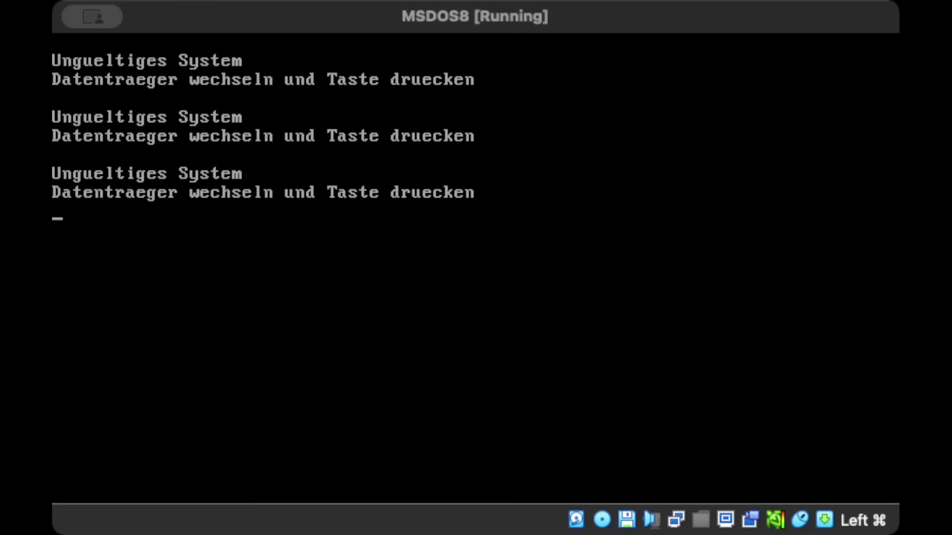
key(Return)
key(Return)
key(Return)
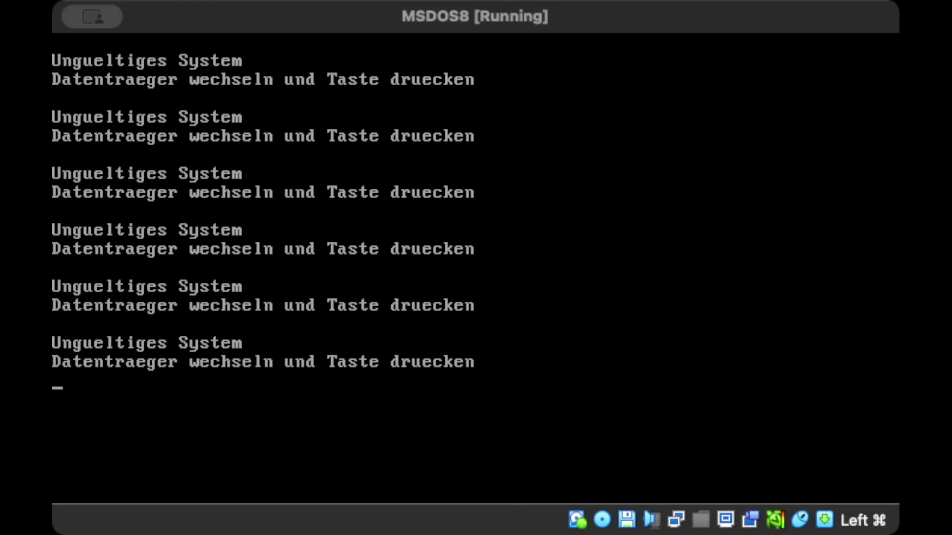
key(Return)
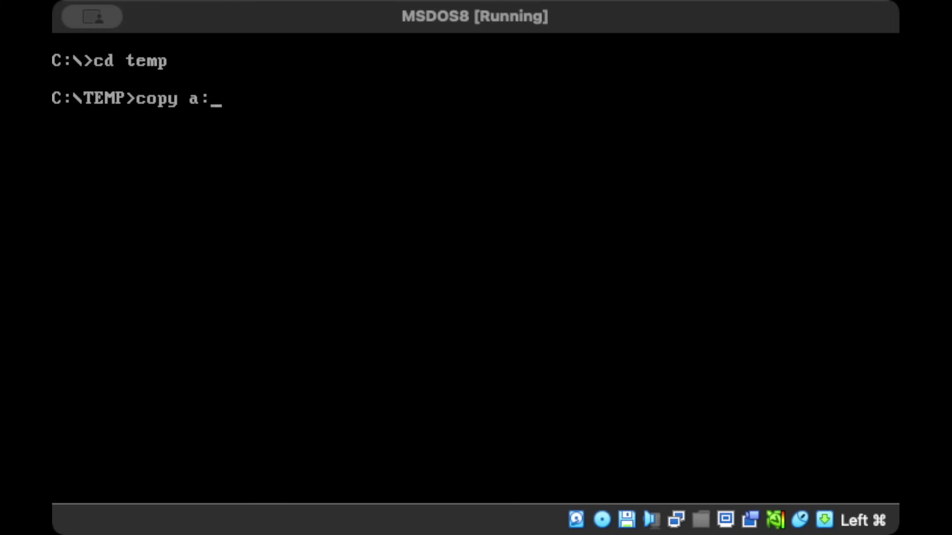
text(io8dcomp)
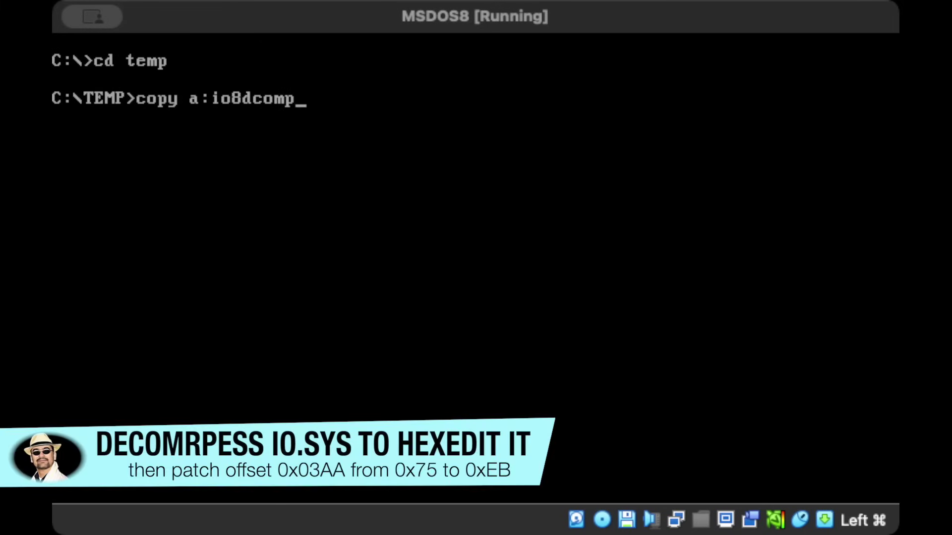
text(.exe)
Step: Copy io8dcomp.exe into TEMP to decompress C:\io.sys into io2.sys
key(Return)
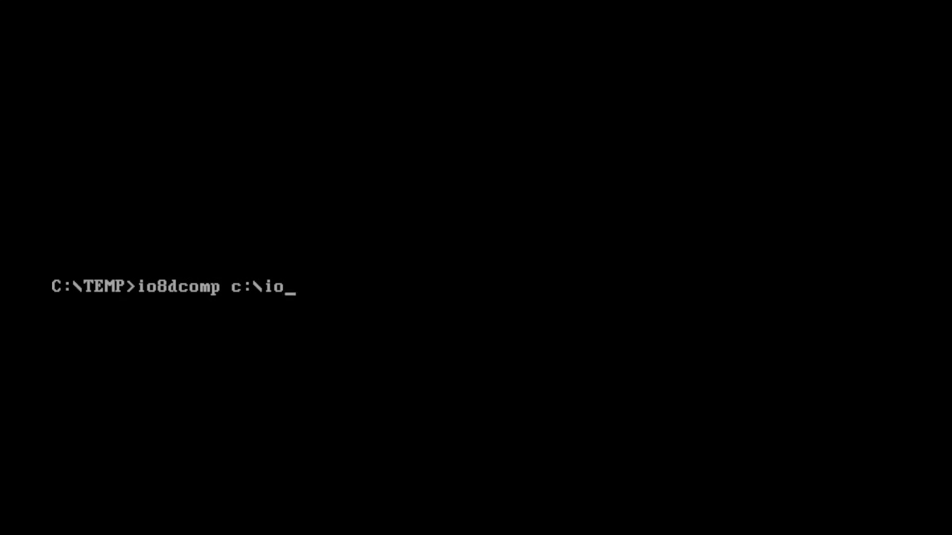
text(.sys io2.s)
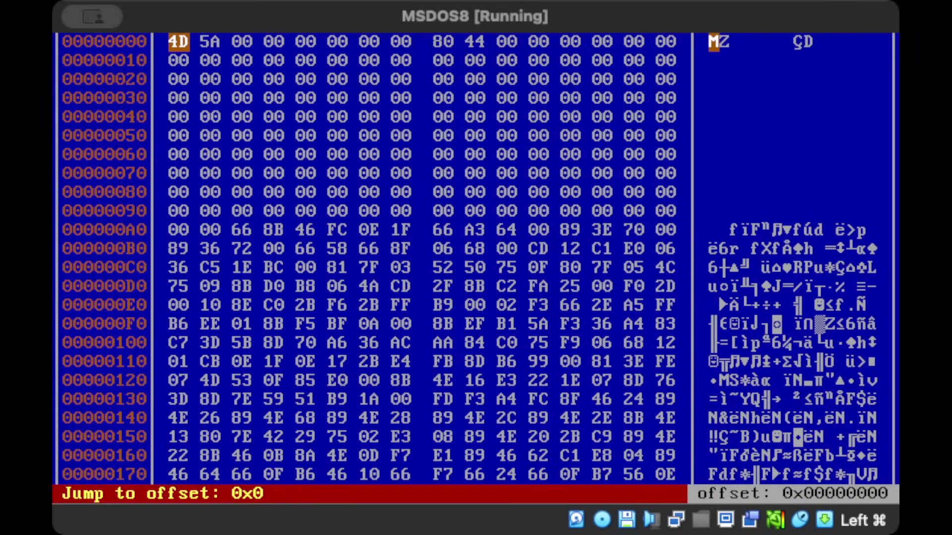
Step: Jump to offset 0x3AA in io2.sys to overwrite byte 75 with 5E
key(BackSpace)
text(3AA)
key(Return)
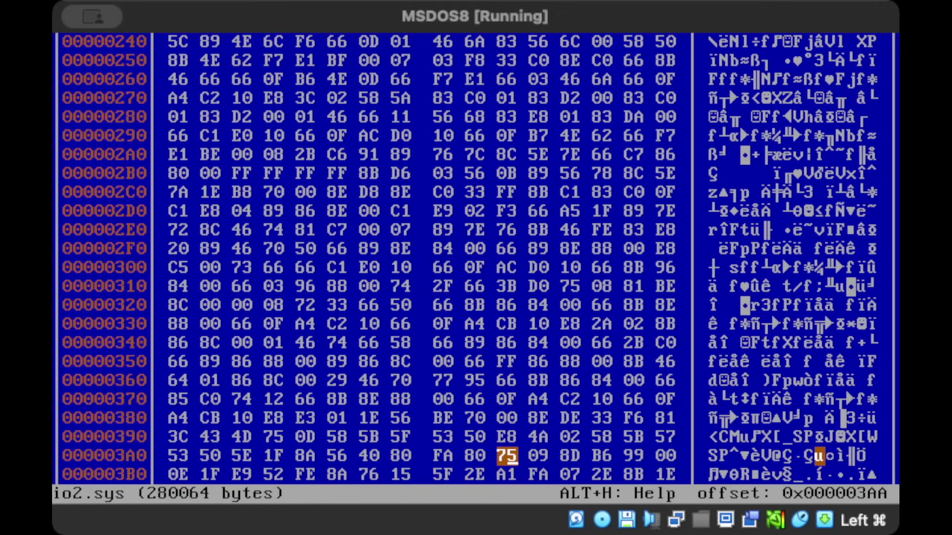
text(5EEB)
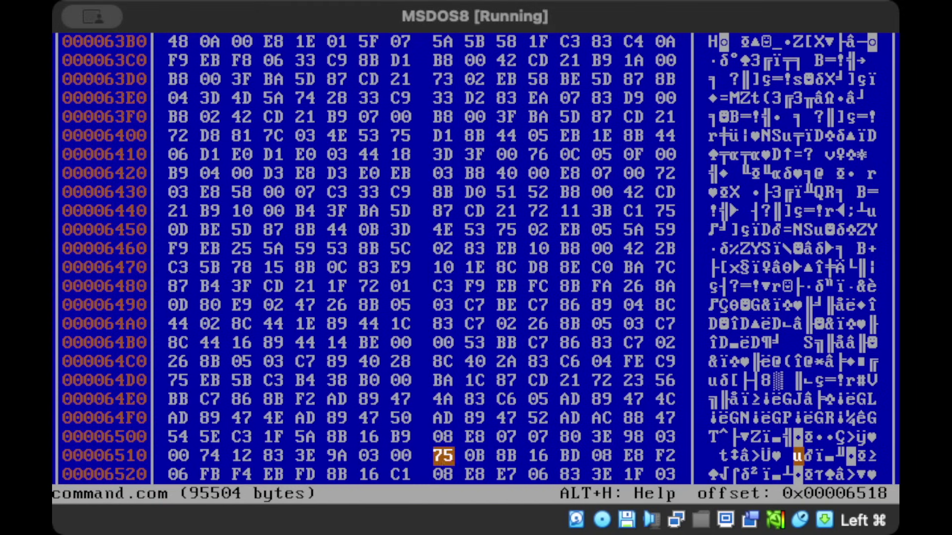
text(5E)
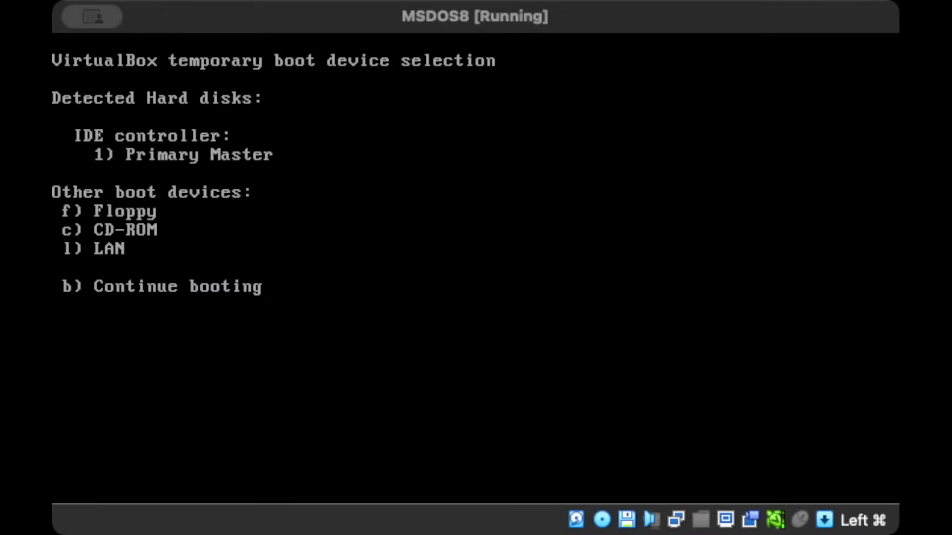
Step: Boot to DOS, load command.com in uhex and search 12 8B 16 00 to reach offset 0x6E7D
key(f)
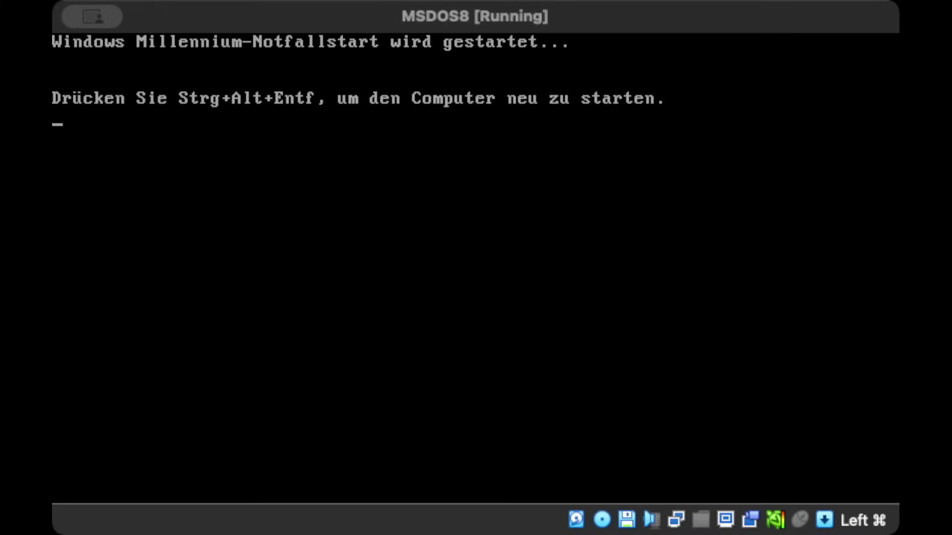
text(uhex command.com)
key(Return)
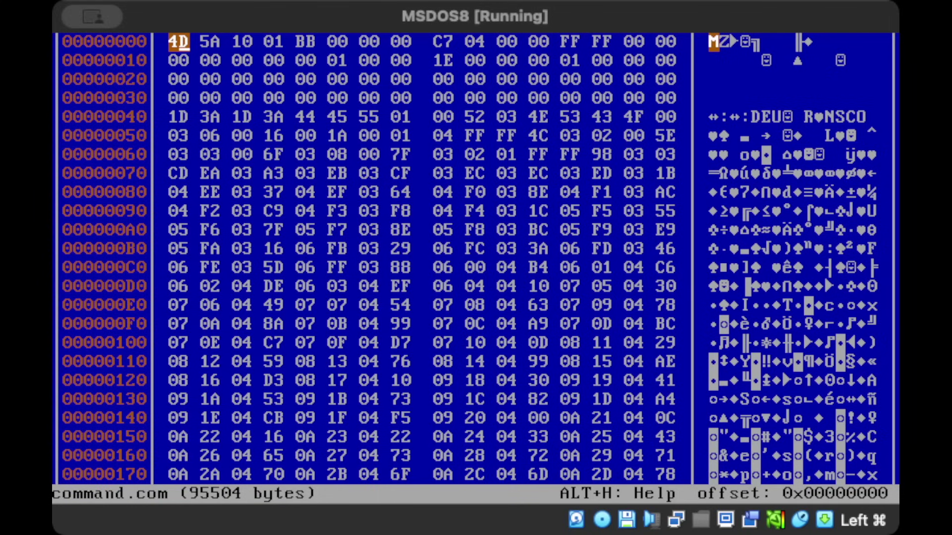
key(ctrl+f)
text(12 )
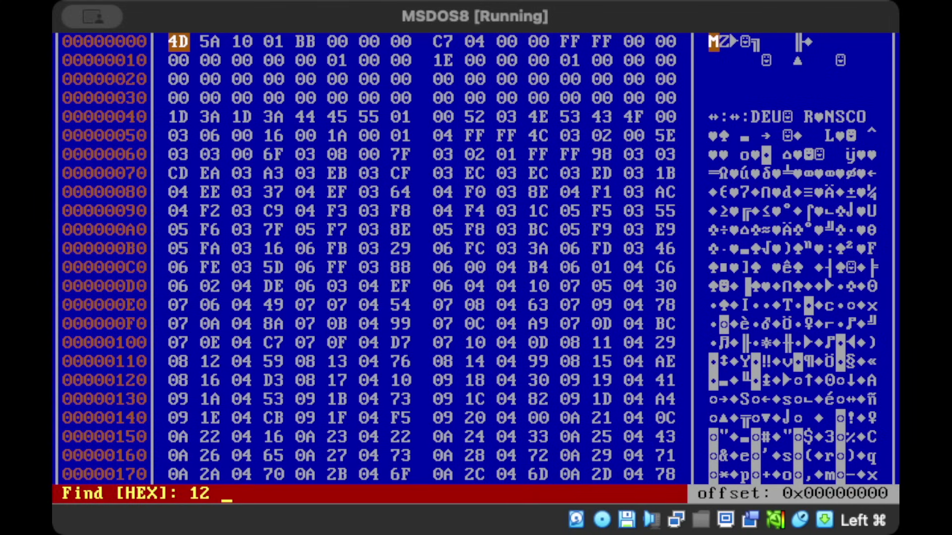
text(8B 16 )
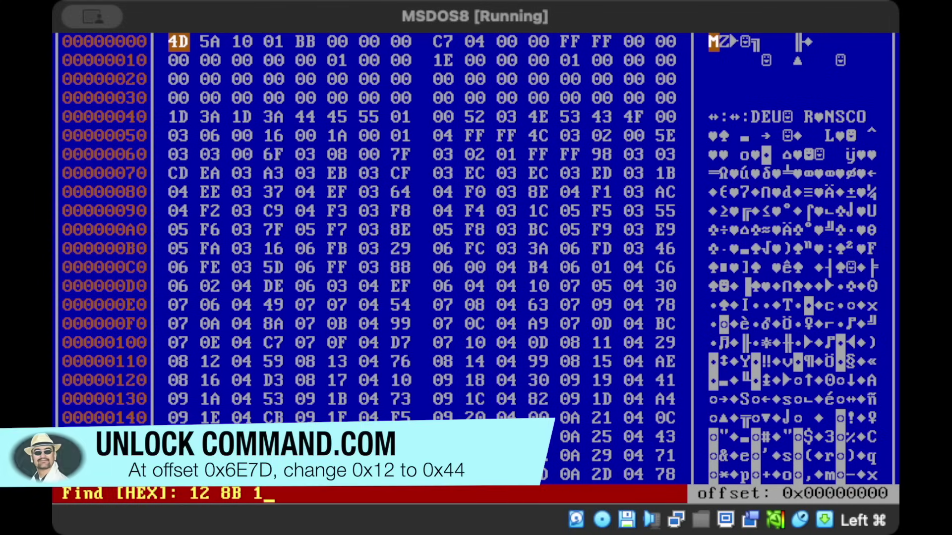
text(00)
key(Return)
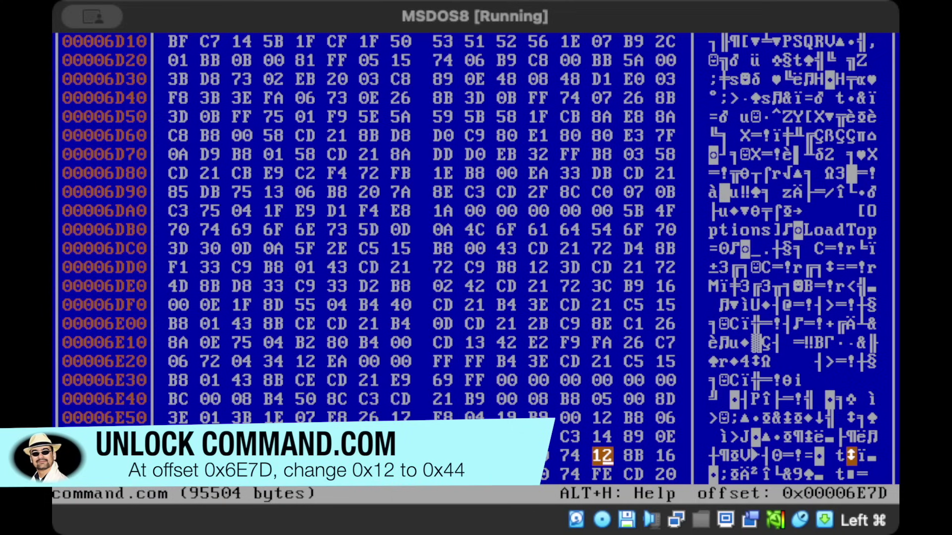
text(44)
Step: Save command.com with byte 44 at 0x6E7D and return to the DOS prompt
key(F2)
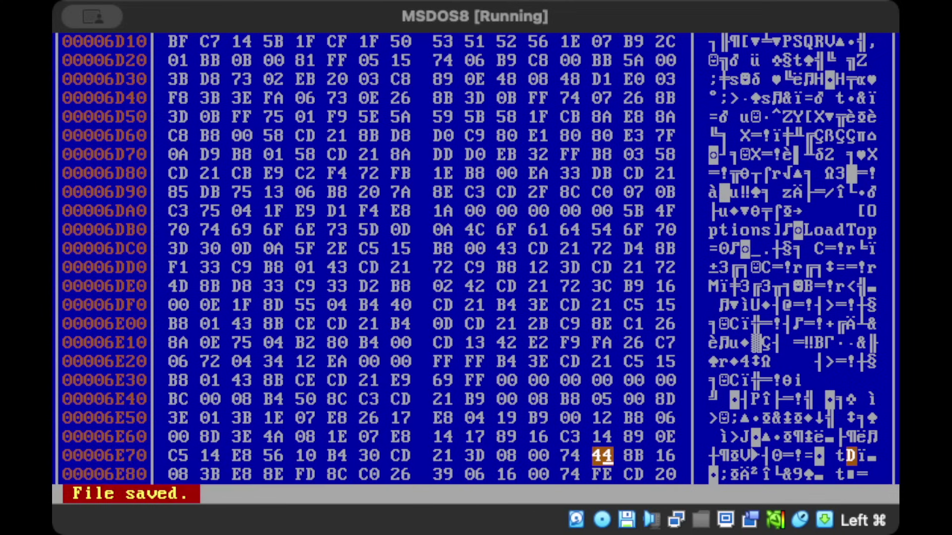
key(Escape)
text(copy command.com ..)
Step: Overwrite C:\COMMAND.COM with the patched copy and confirm the rebooted prompt responds
key(Return)
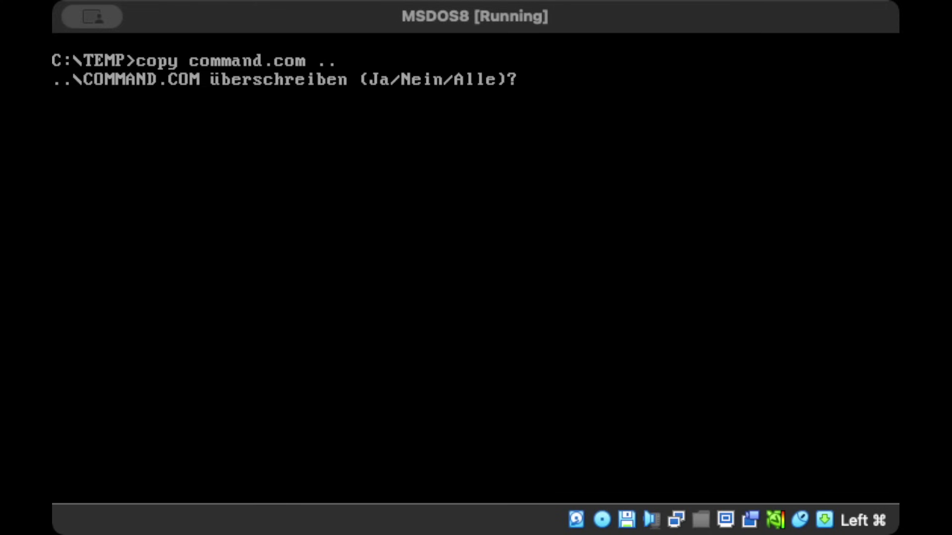
text(j)
key(Return)
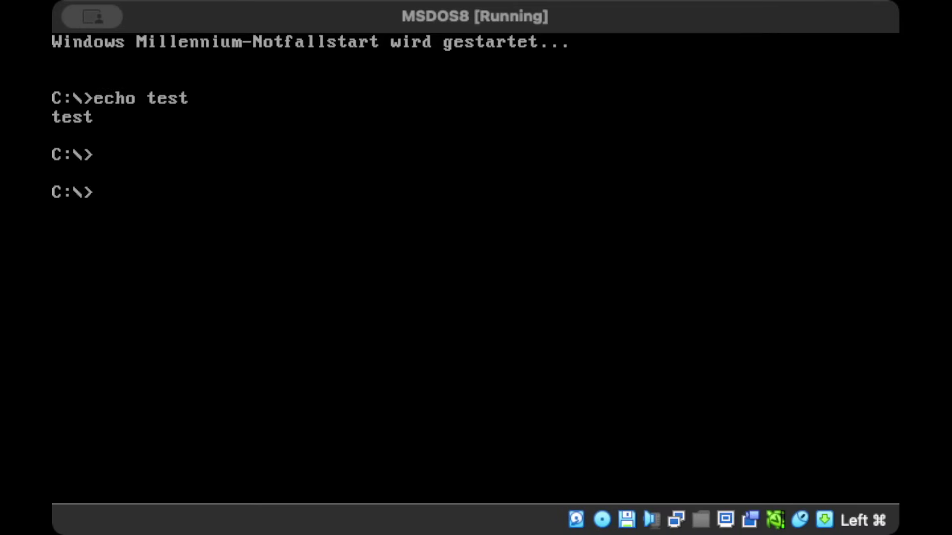
key(Return)
key(Return)
key(Return)
key(Return)
key(Return)
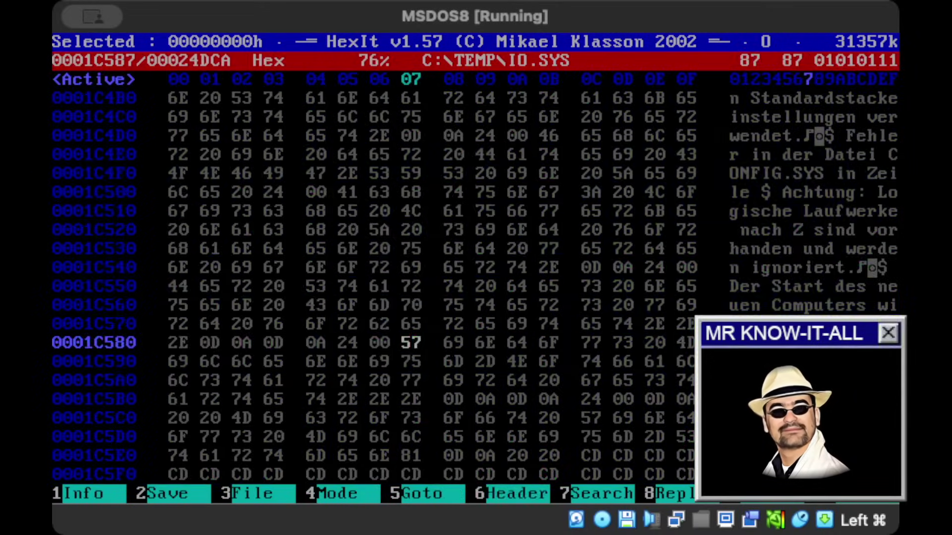
Step: Use HexIt's Replace to find Microsoft in IO.SYS and position on the boot text to rewrite as MS-DOS
key(F8)
text(Microsoft)
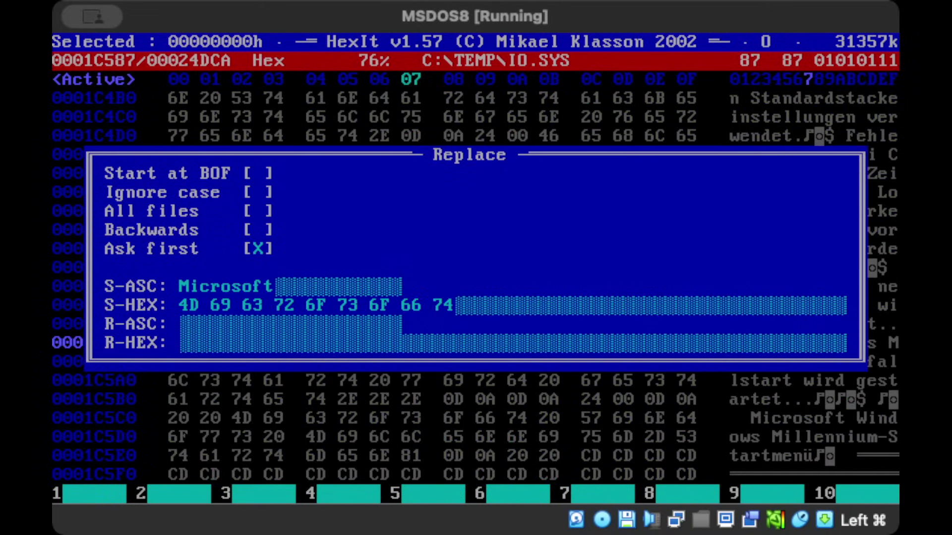
key(Escape)
key(Right)
key(Right)
key(Right)
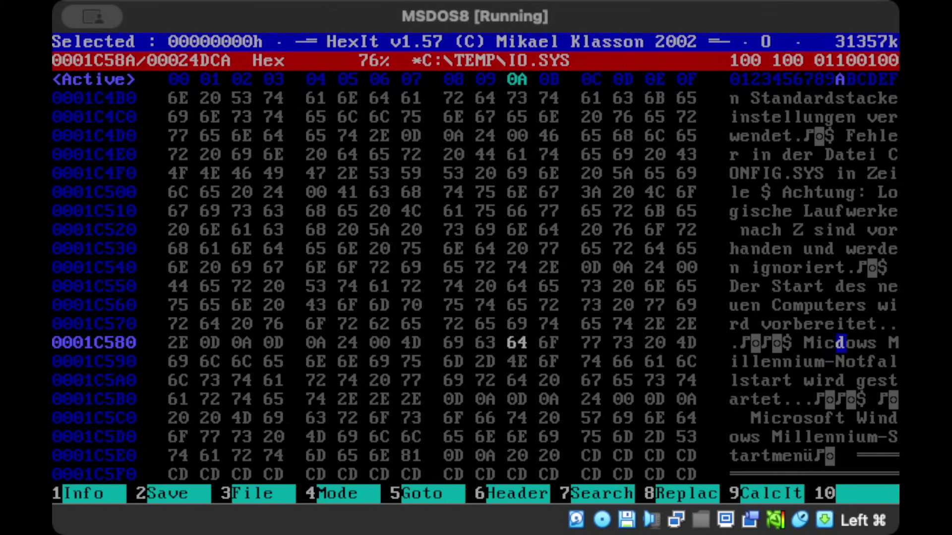
text(rosoft)
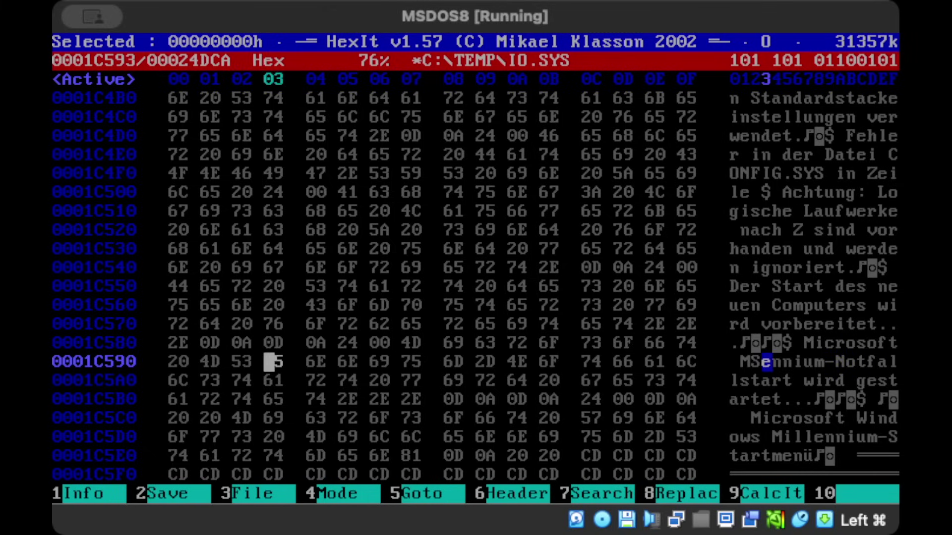
text( MS-DO)
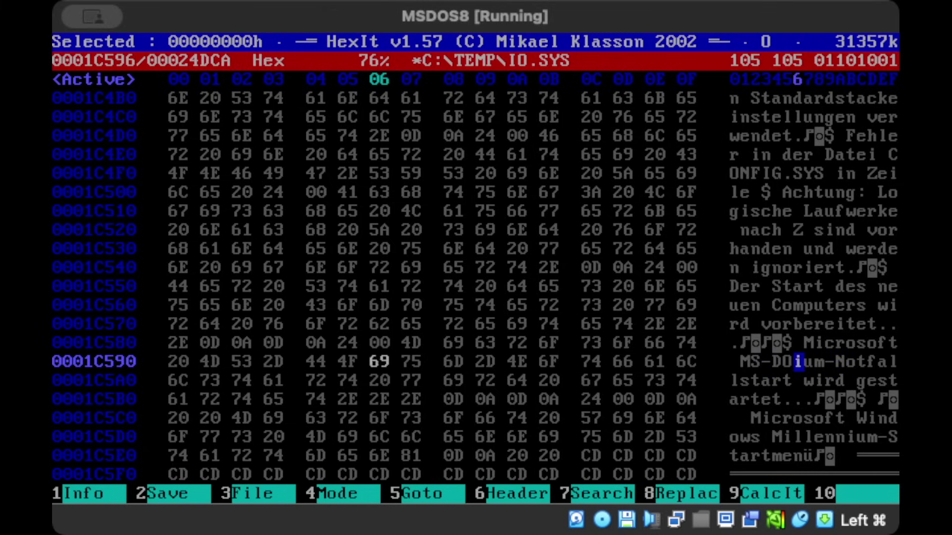
text(S)
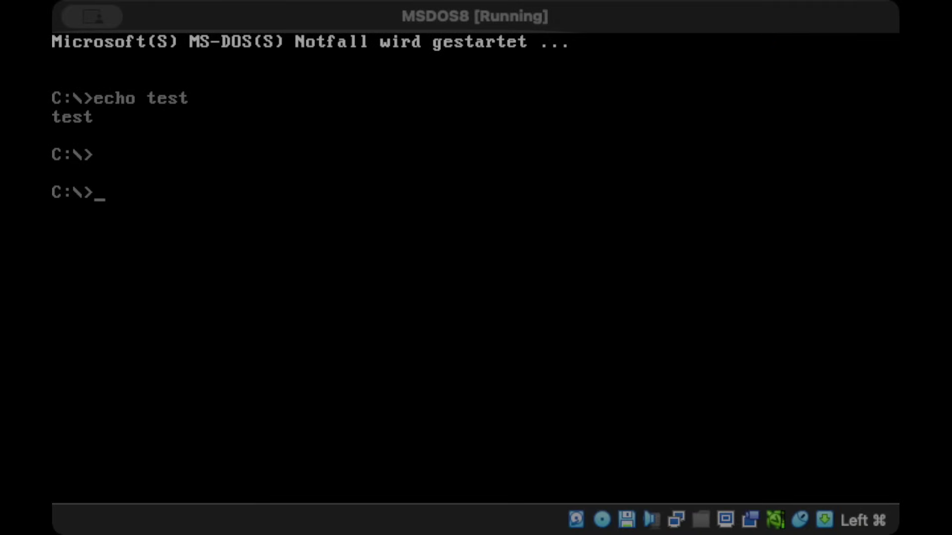
text(v)
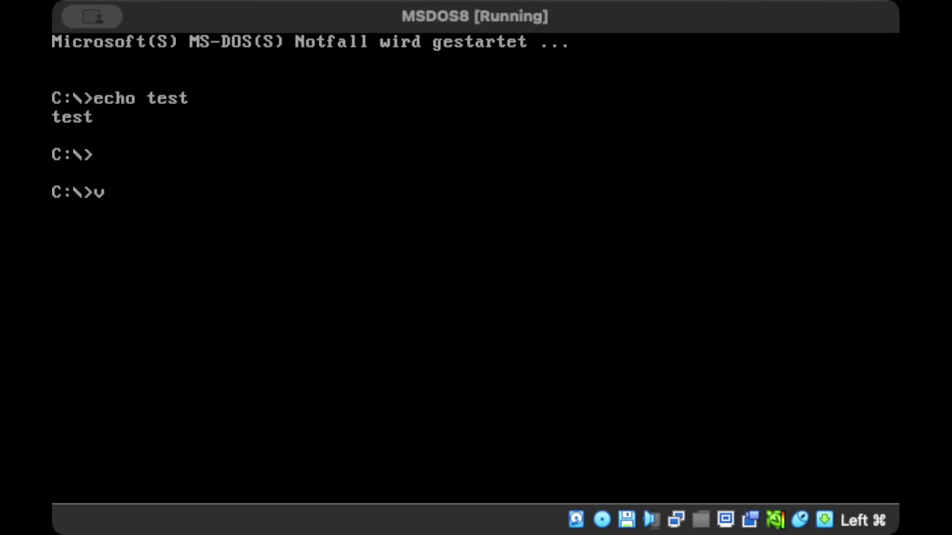
text(er)
Step: Run ver (Windows Millennium 4.90.3000) and win, which halts on the missing IFSHLP.SYS error
key(Return)
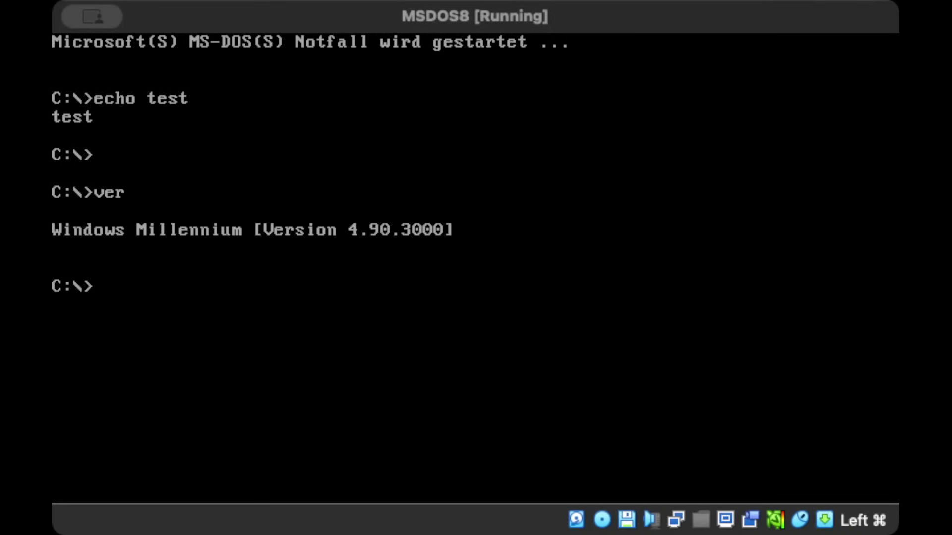
key(Return)
text(win)
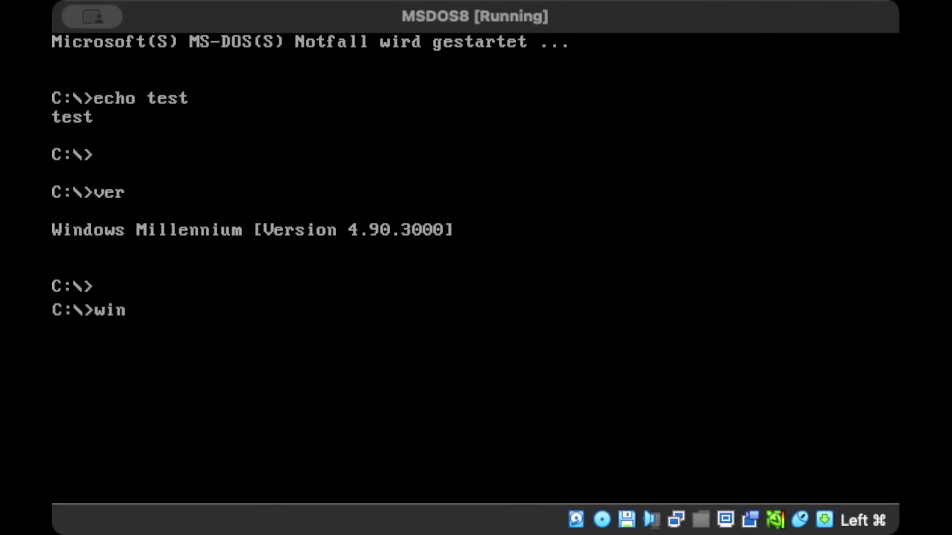
key(Return)
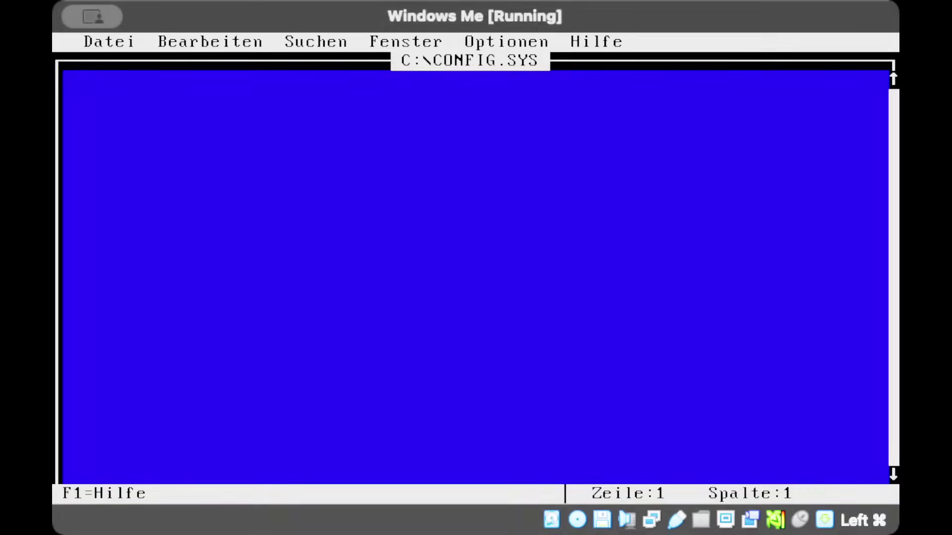
text(device=c)
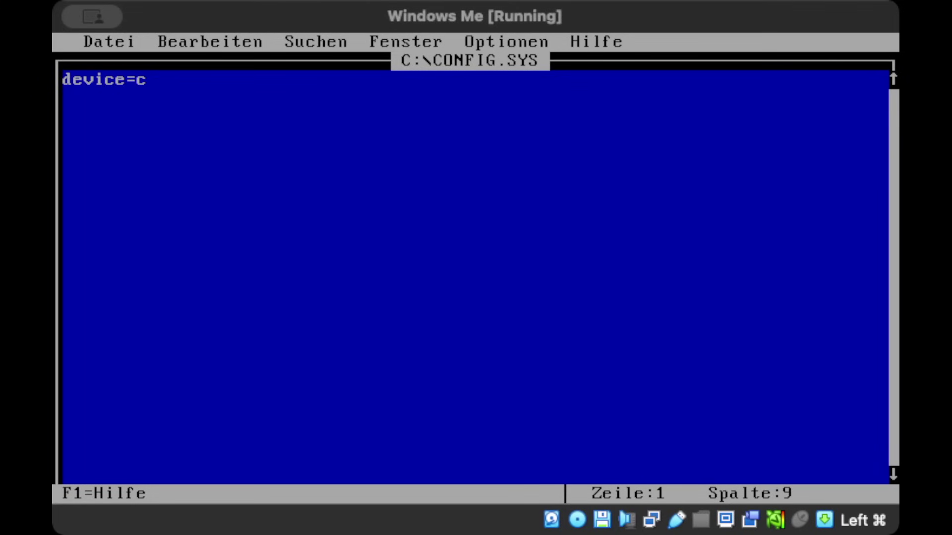
text(:\windows)
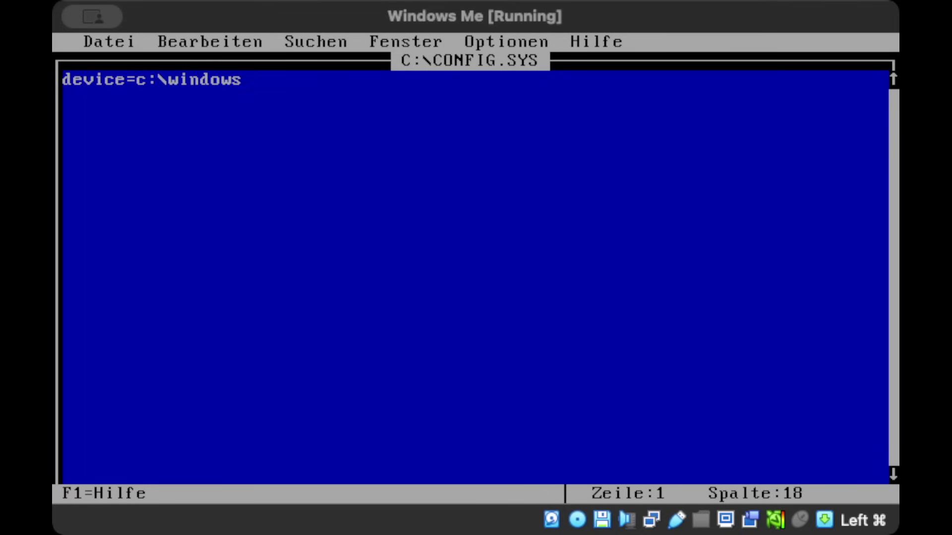
text(\ifshlp.sys)
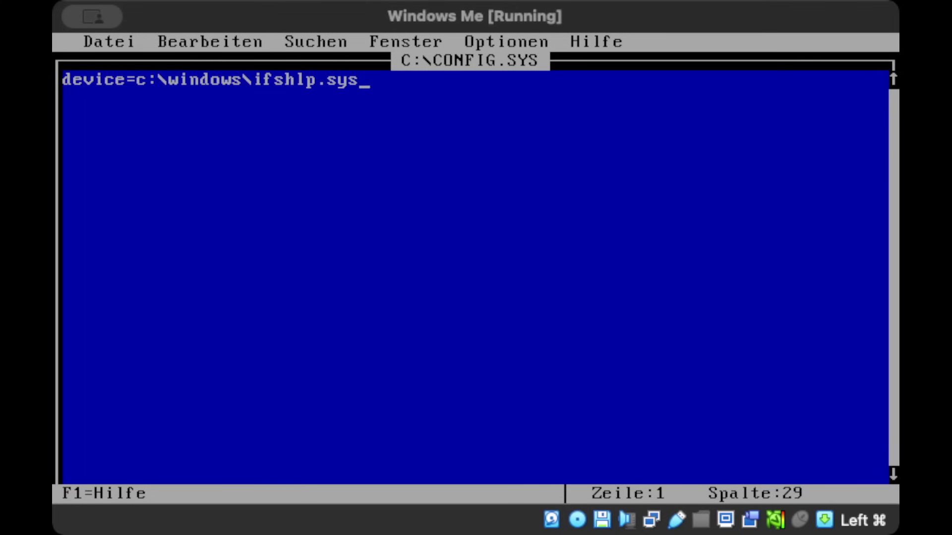
Step: Save CONFIG.SYS with the ifshlp.sys device line, reboot and start Windows with win
key(alt+F4)
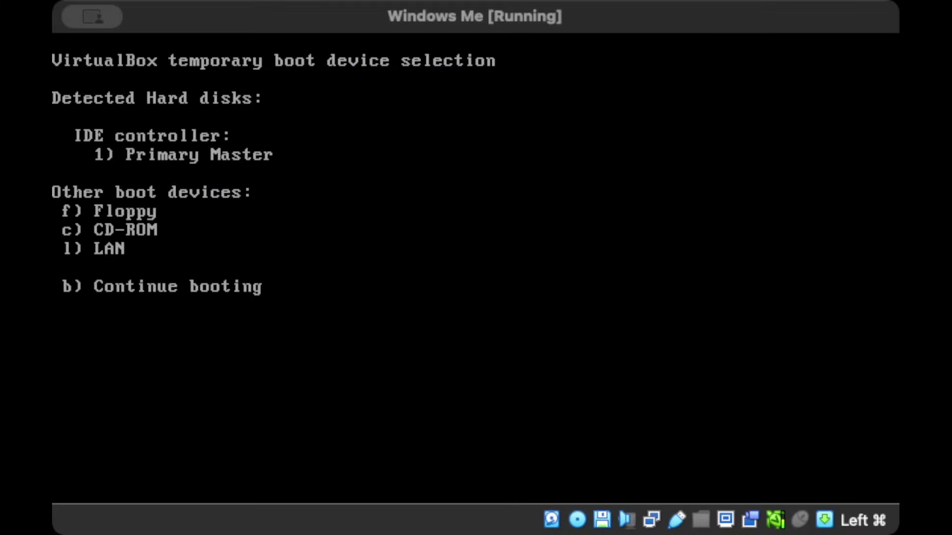
text(wi)
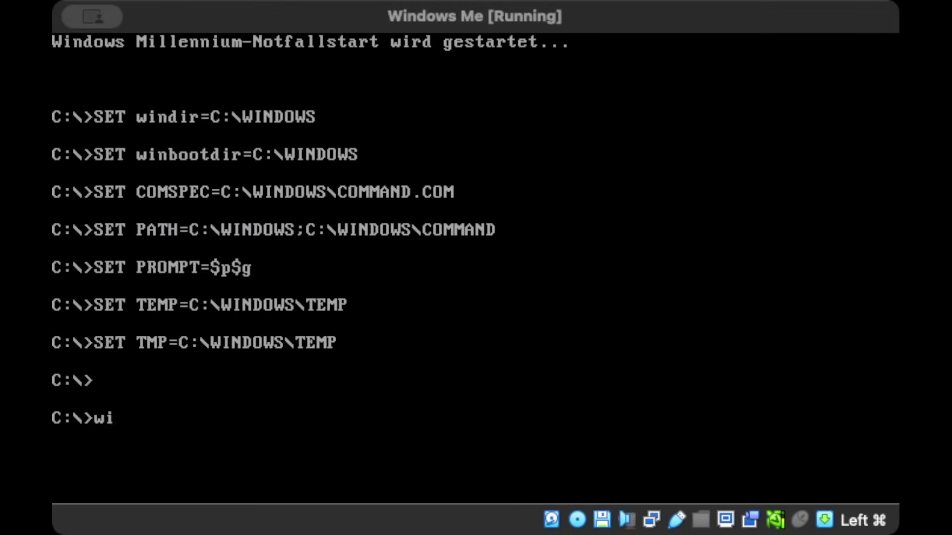
text(n)
key(Return)
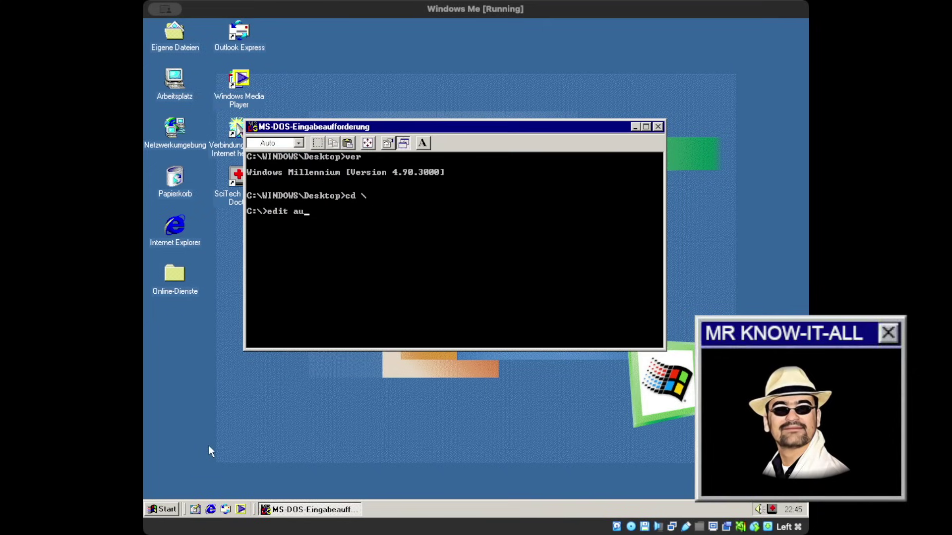
text(autoexec.bat)
Step: Open AUTOEXEC.BAT in EDIT from the DOS prompt
key(Return)
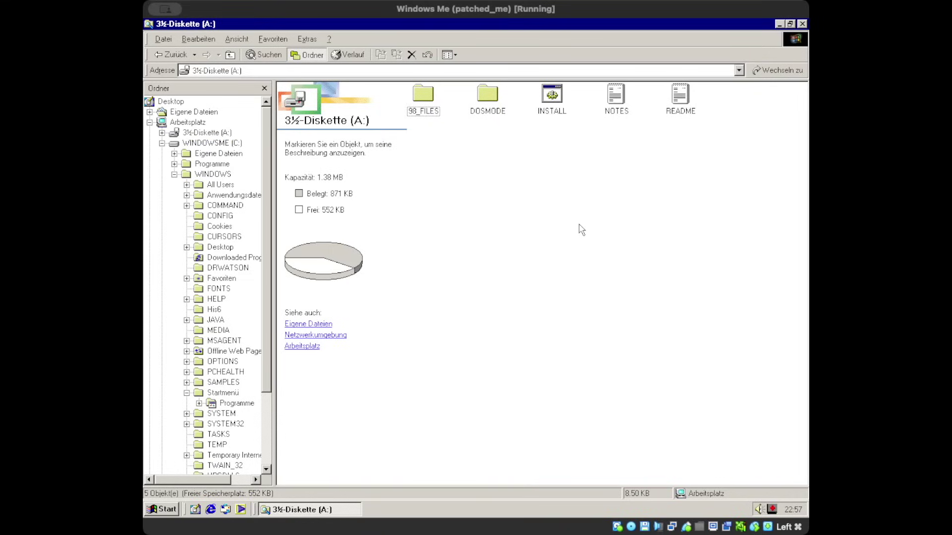
Step: Run INSTALL to copy the DOSMODE patch files and restart the computer in MS-DOS mode
double_click(551, 100)
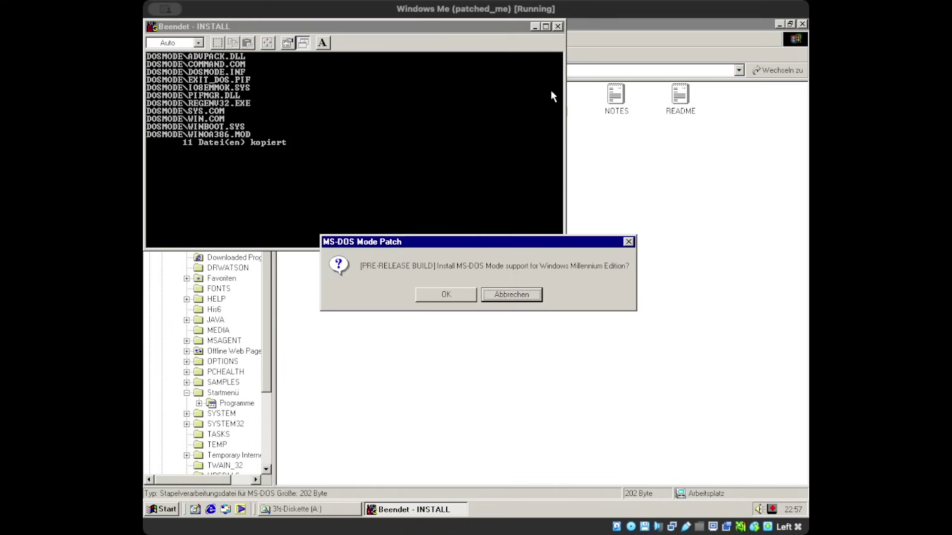
click(448, 303)
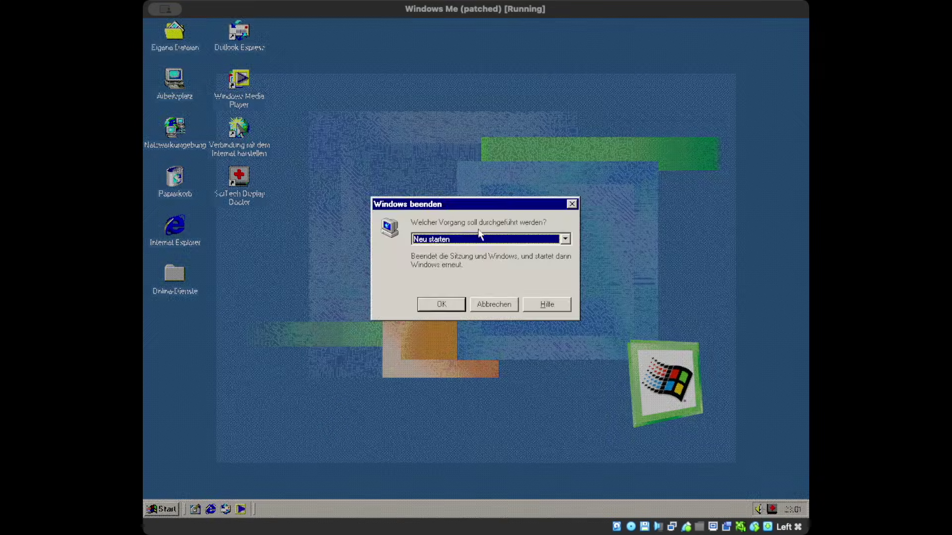
click(480, 239)
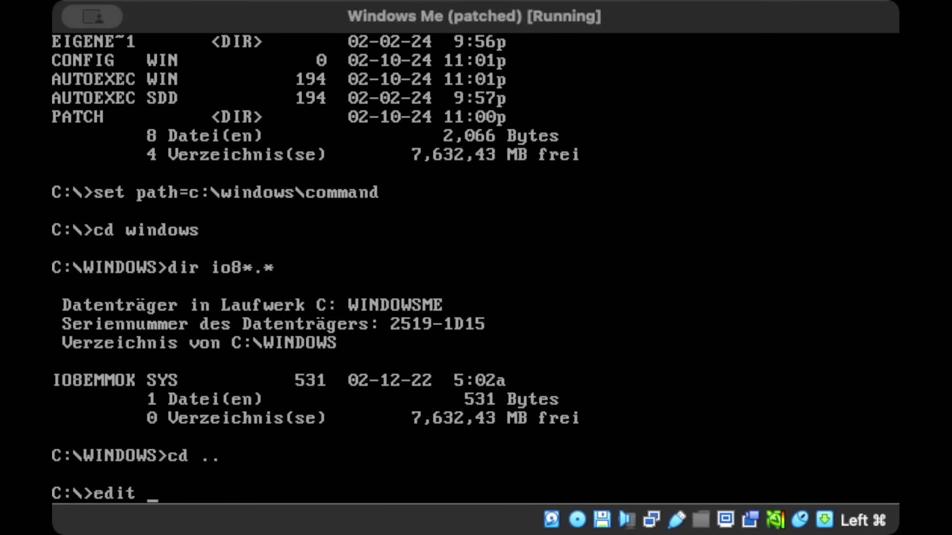
text(window)
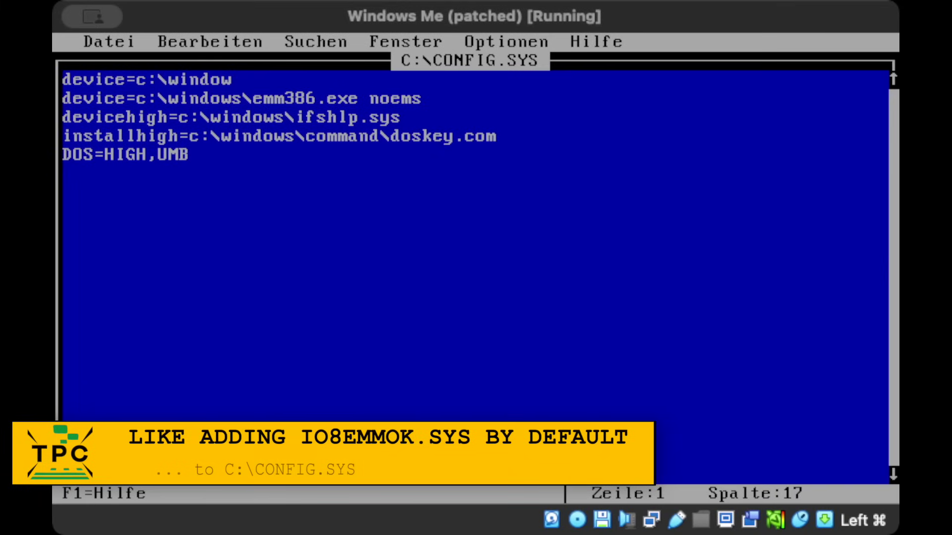
text(s\)
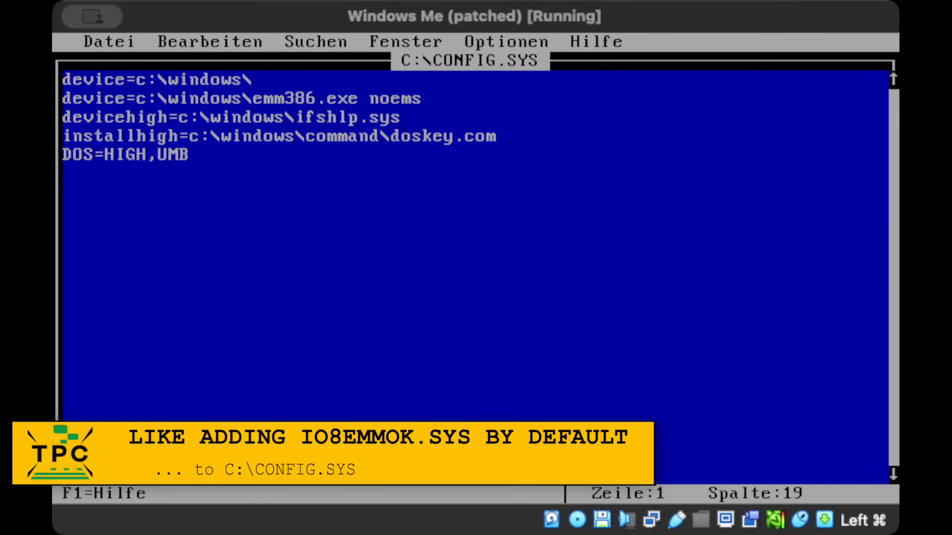
text(io8emmok.s)
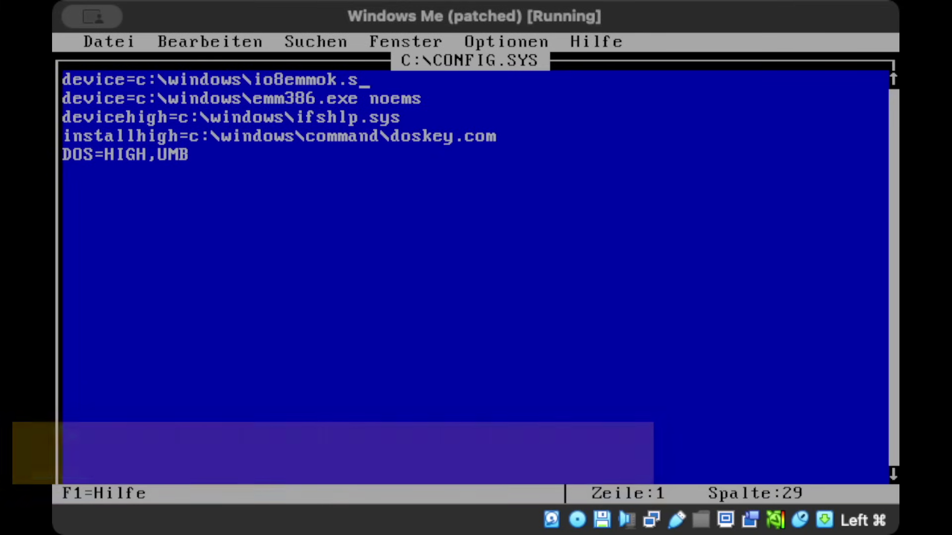
text(ys)
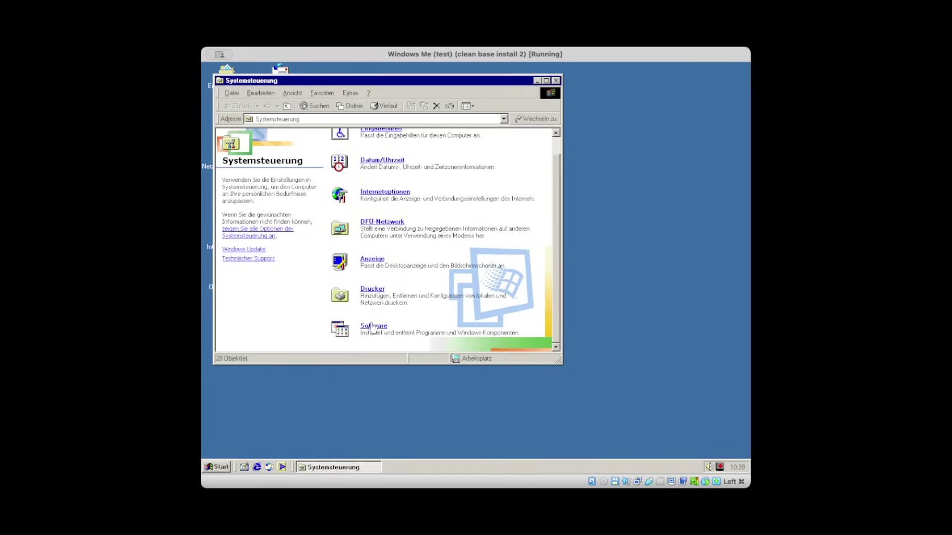
Step: Select the MS-DOS Mode Patch in Software and start its removal
click(352, 240)
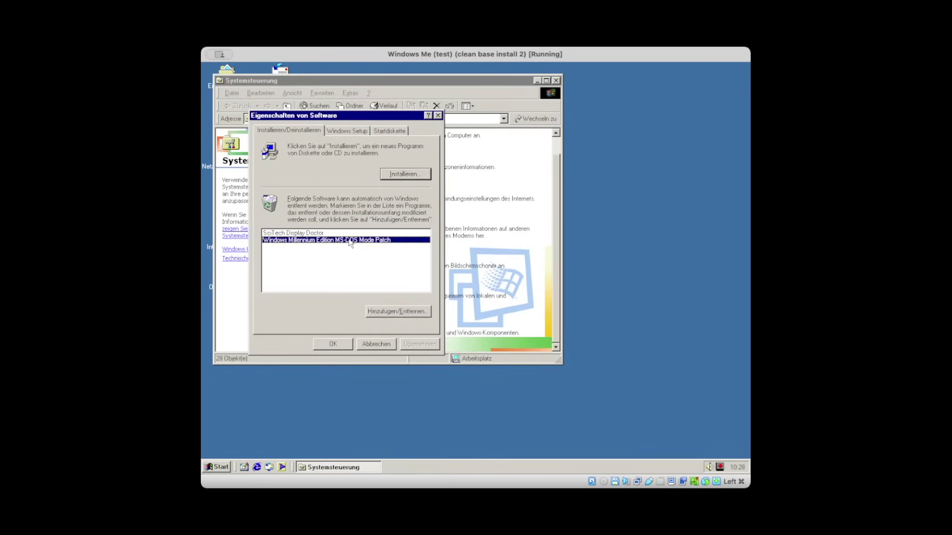
click(392, 312)
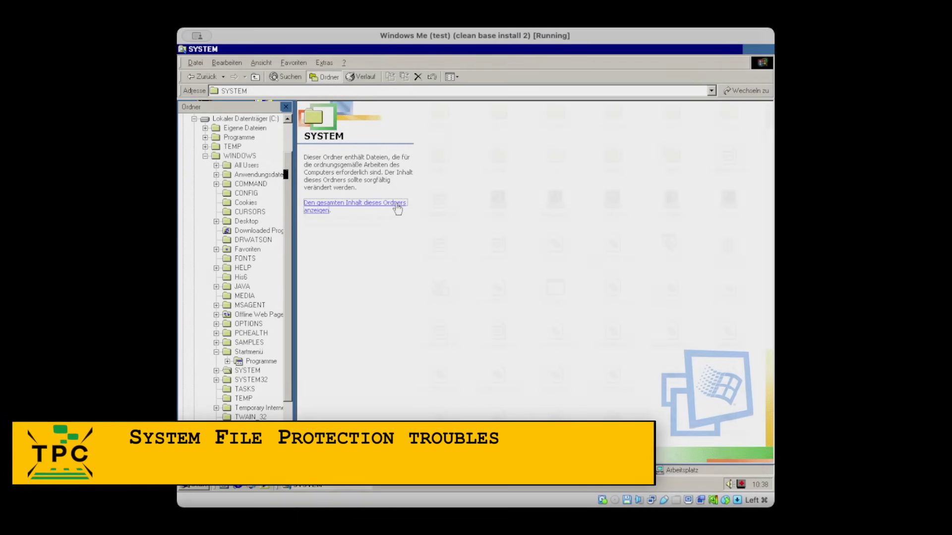
Step: Reveal the full SYSTEM folder contents and open the sfp folder
click(398, 208)
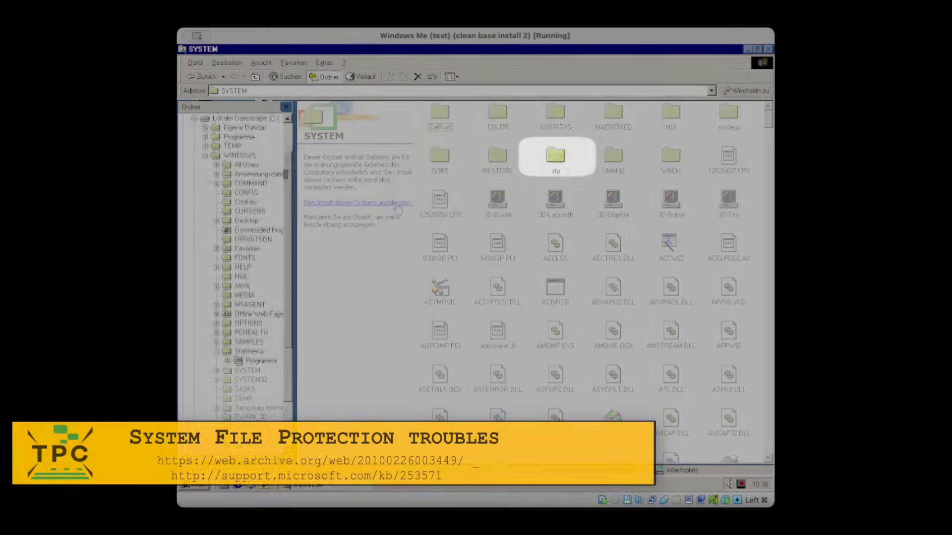
double_click(556, 158)
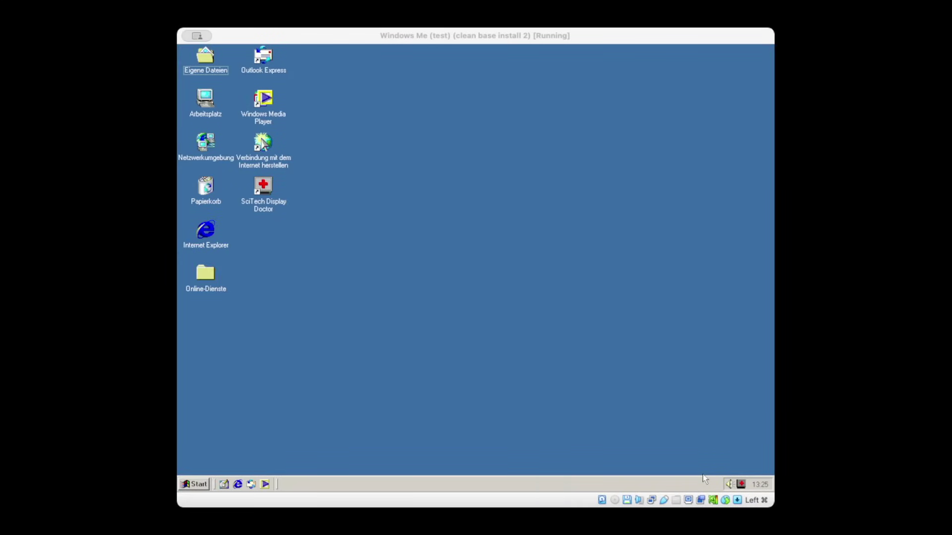
Step: Run msconfig from Ausführen and page down through sfplog.txt
key(super+r)
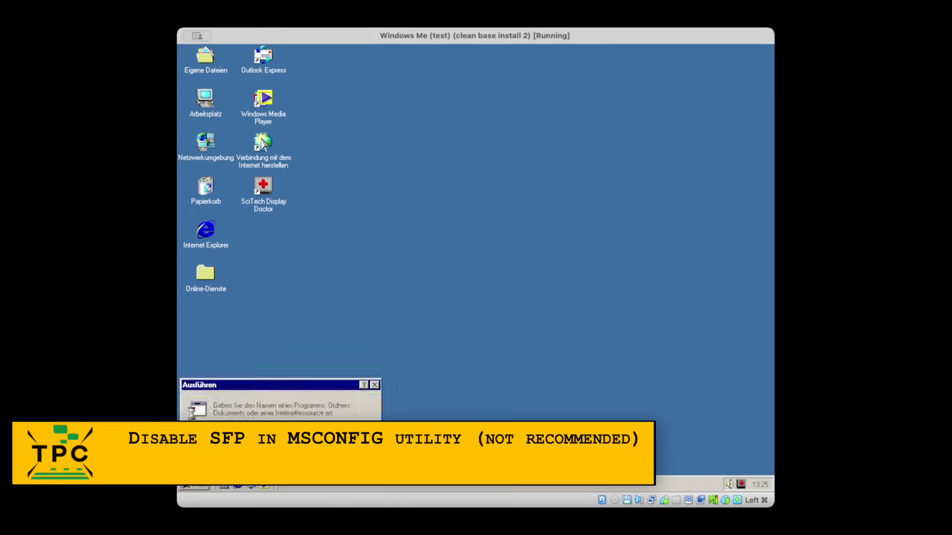
click(380, 118)
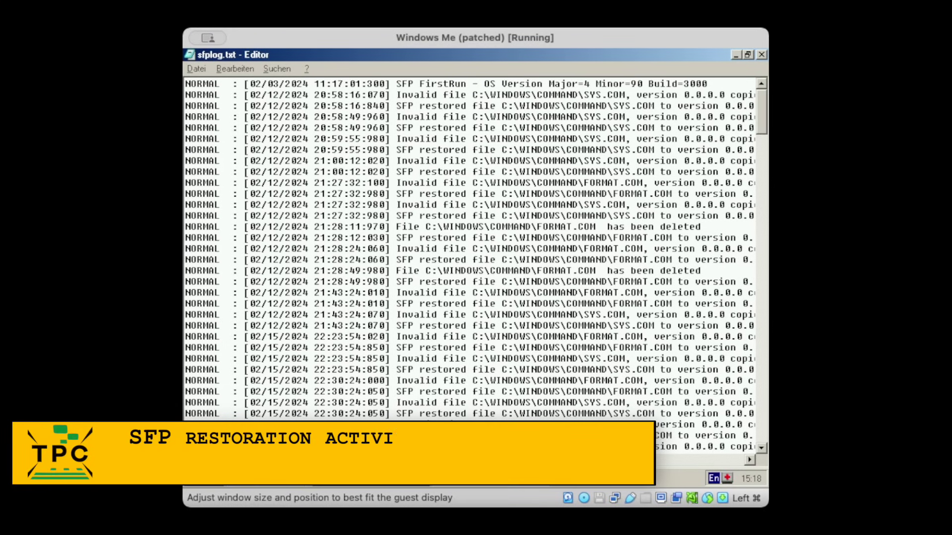
key(Page_Down)
key(Page_Down)
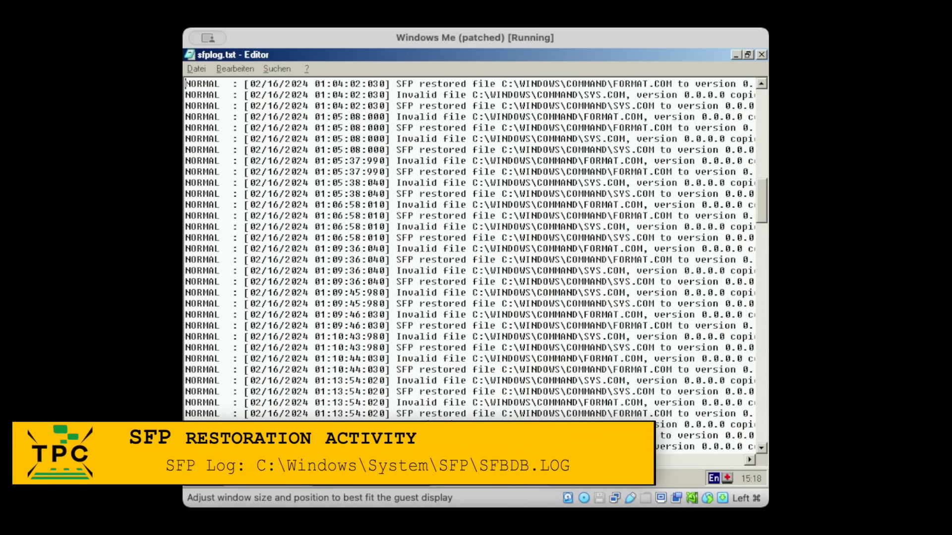
key(Page_Down)
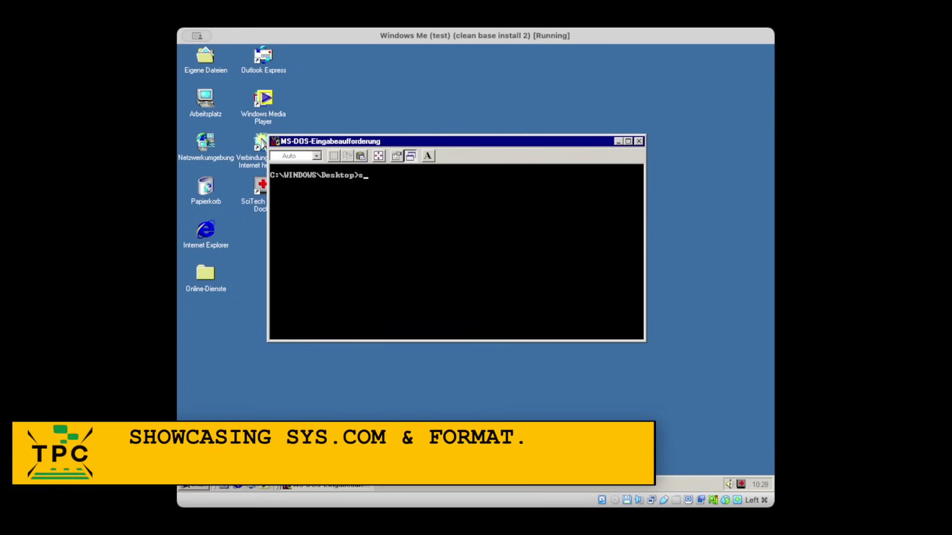
text(sys /?)
Step: Run sys /? and format /? to show the patched help texts
key(Return)
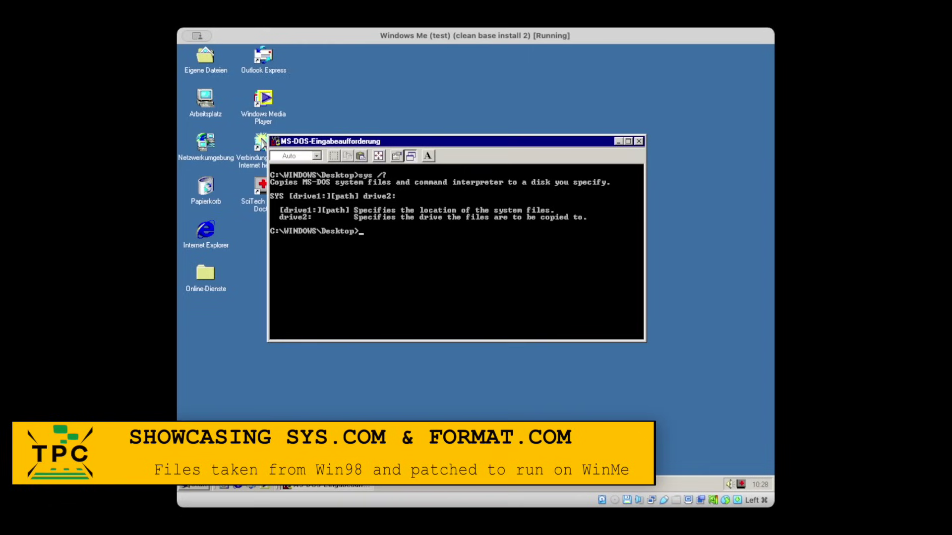
text(format )
text(/)
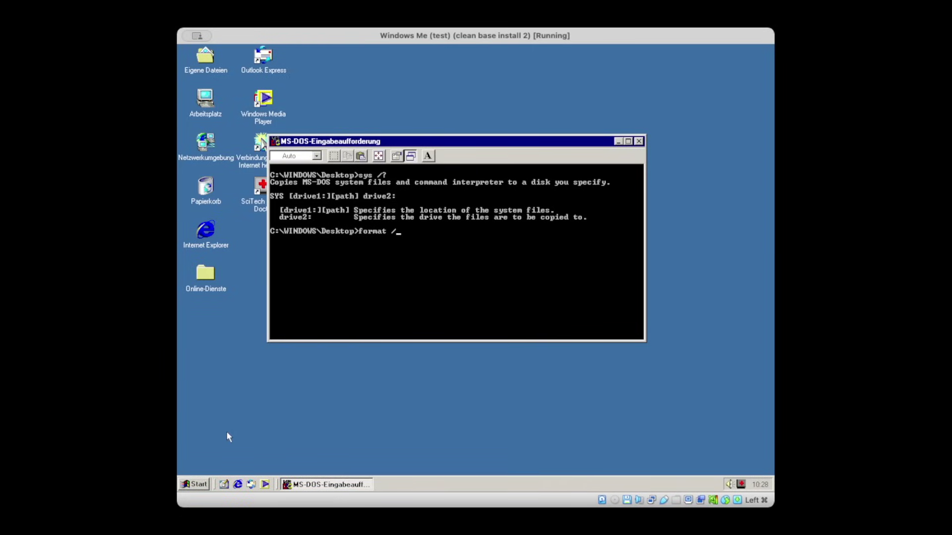
text(?)
key(Return)
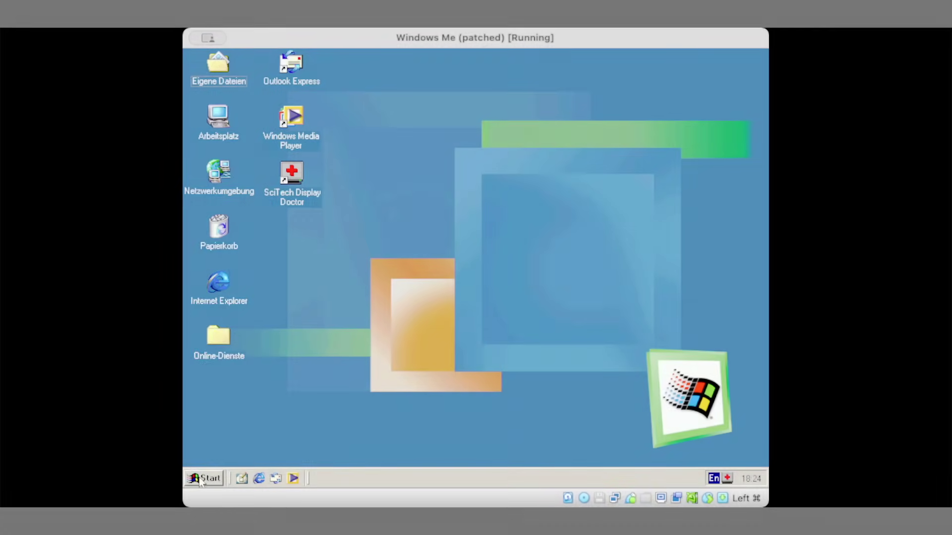
Step: Open the Start menu to reach Explorer for the oldmsdos folder
click(200, 479)
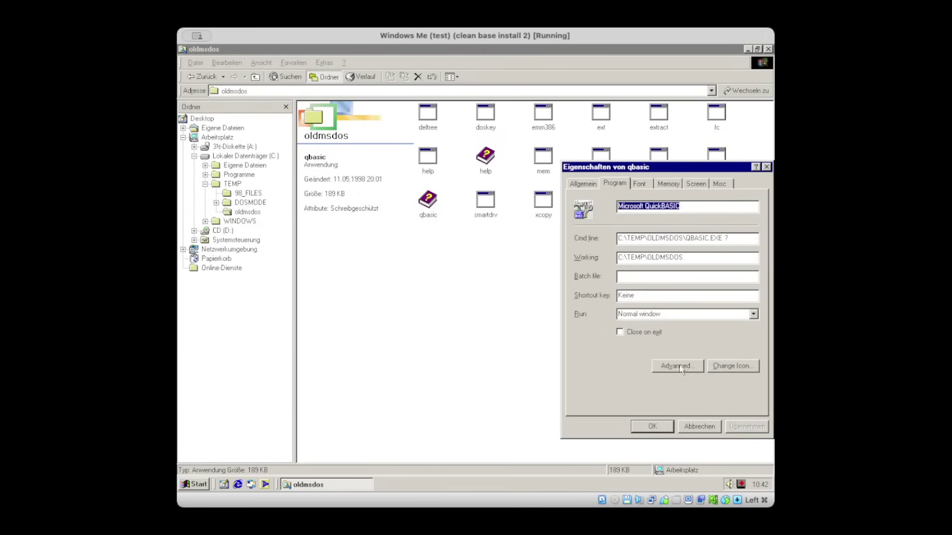
Step: Enable MS-DOS mode in qbasic's advanced program settings
click(676, 366)
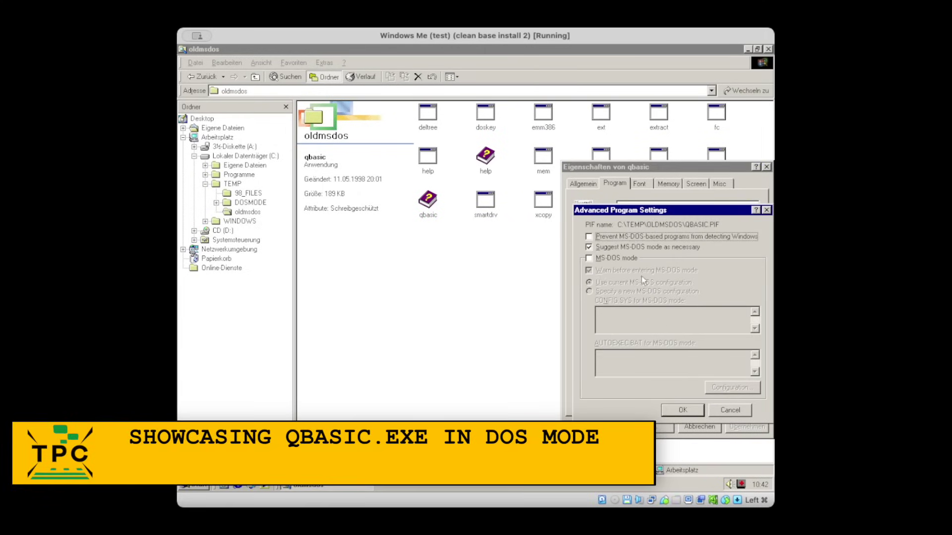
click(617, 258)
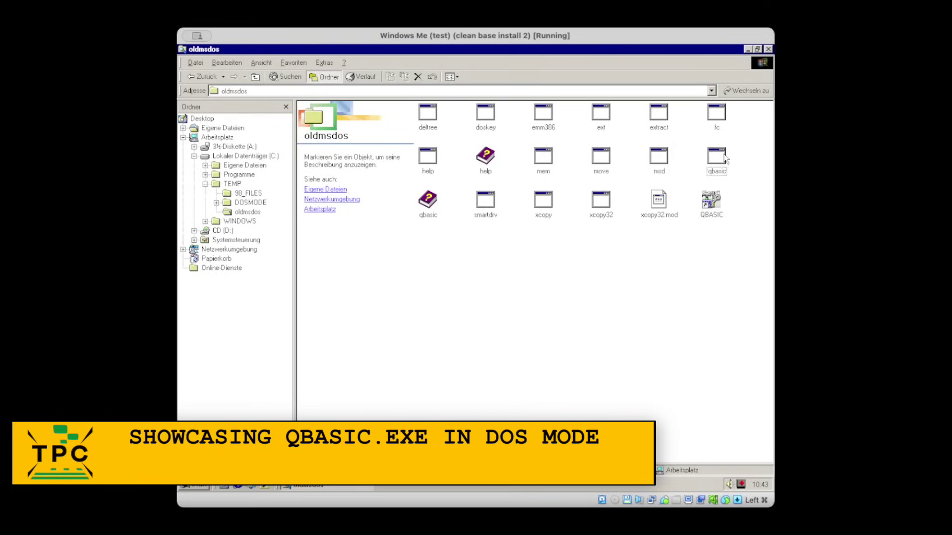
Step: Launch qbasic and answer Ja to the MS-DOS mode warning
double_click(716, 160)
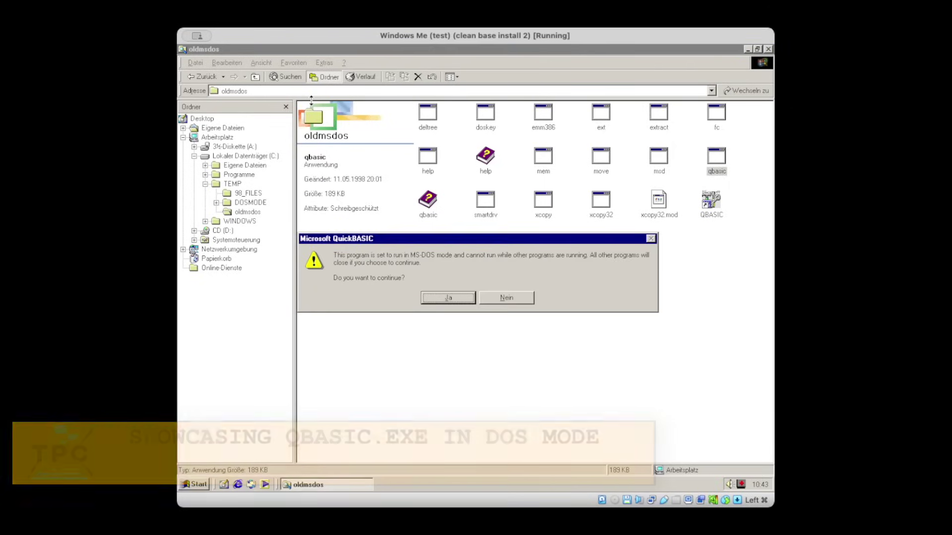
key(Return)
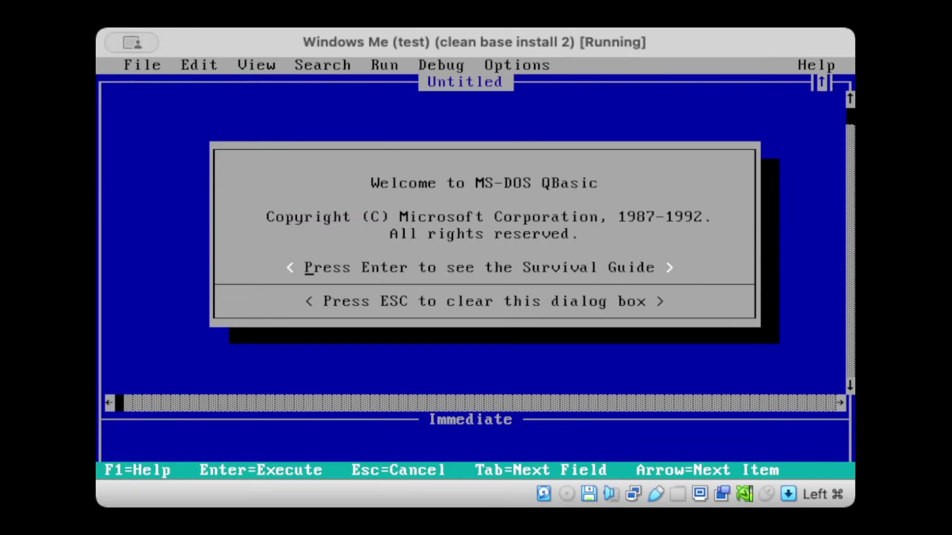
Step: Dismiss the QBasic welcome box and quit via File > Exit to return to Windows
key(Escape)
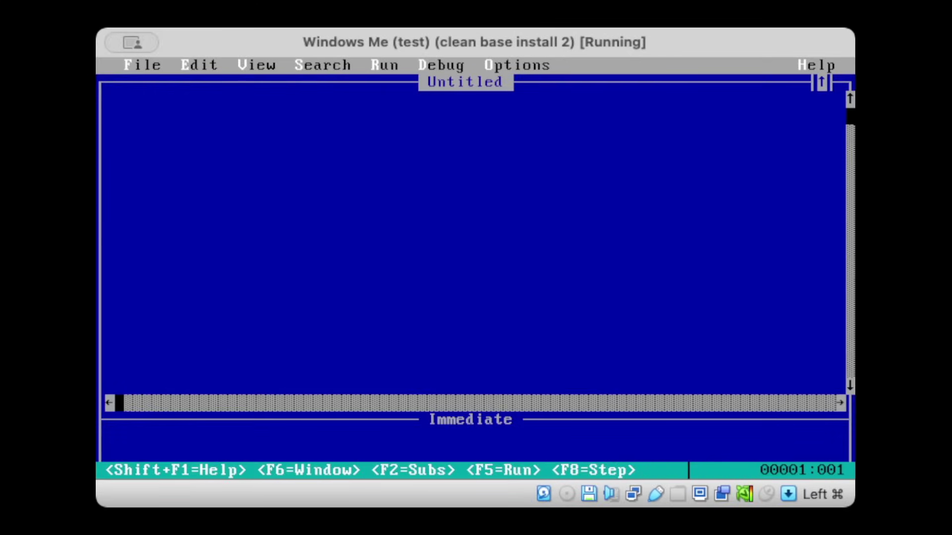
key(alt+f)
key(Up)
key(Return)
key(Return)
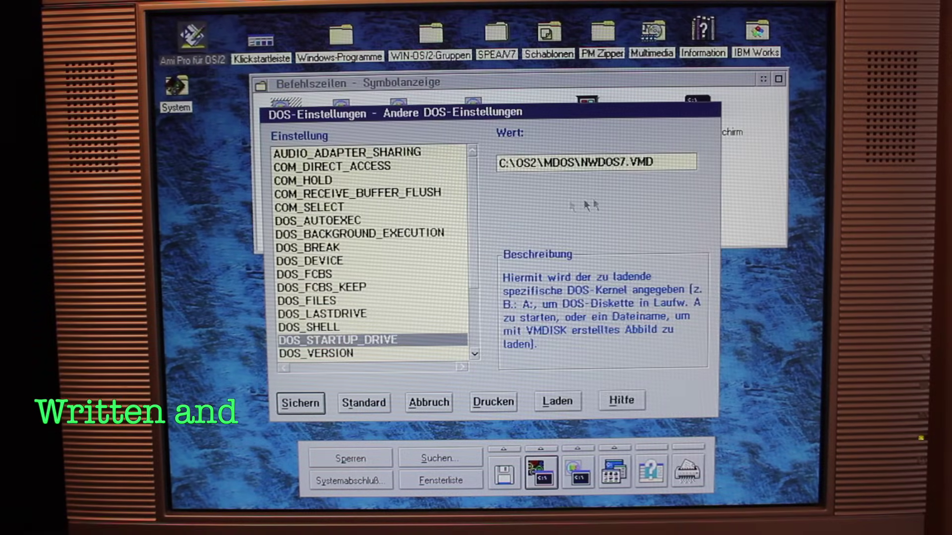
Step: Select the DOS_STARTUP_DRIVE kernel path, then run ver /r in the DOS session
drag(580, 162, 625, 162)
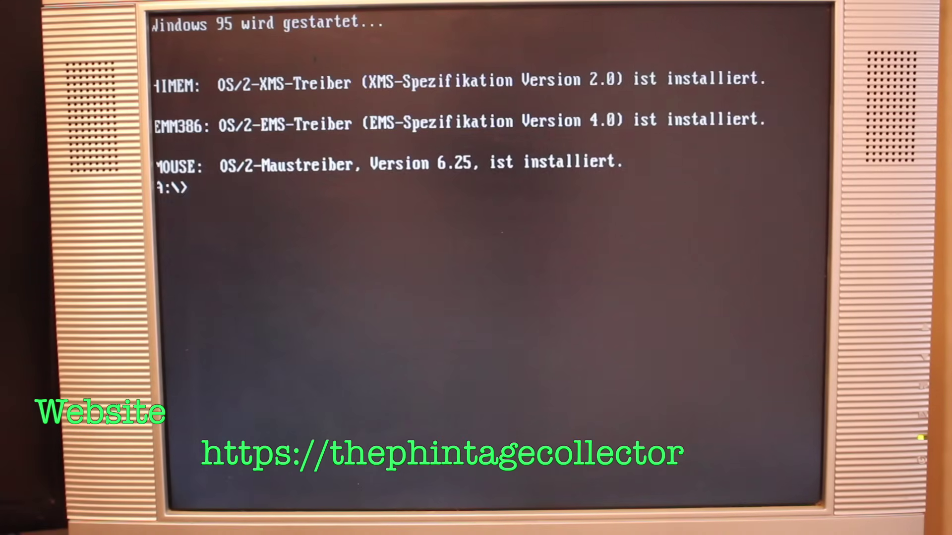
text(ver)
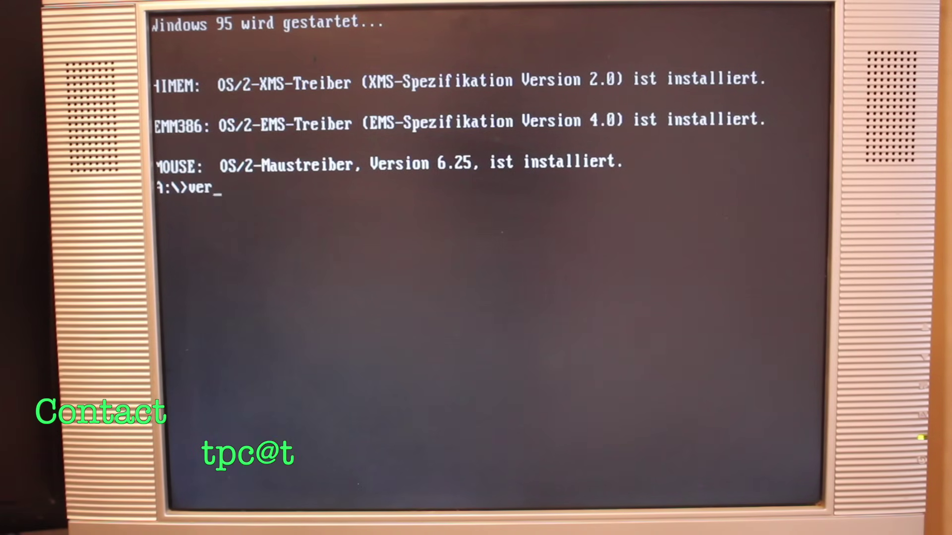
text( /r)
key(Return)
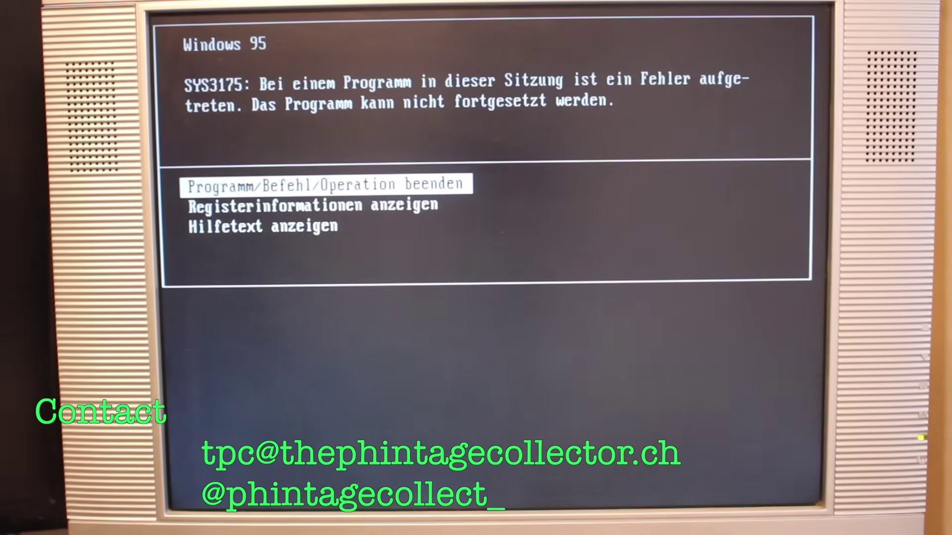